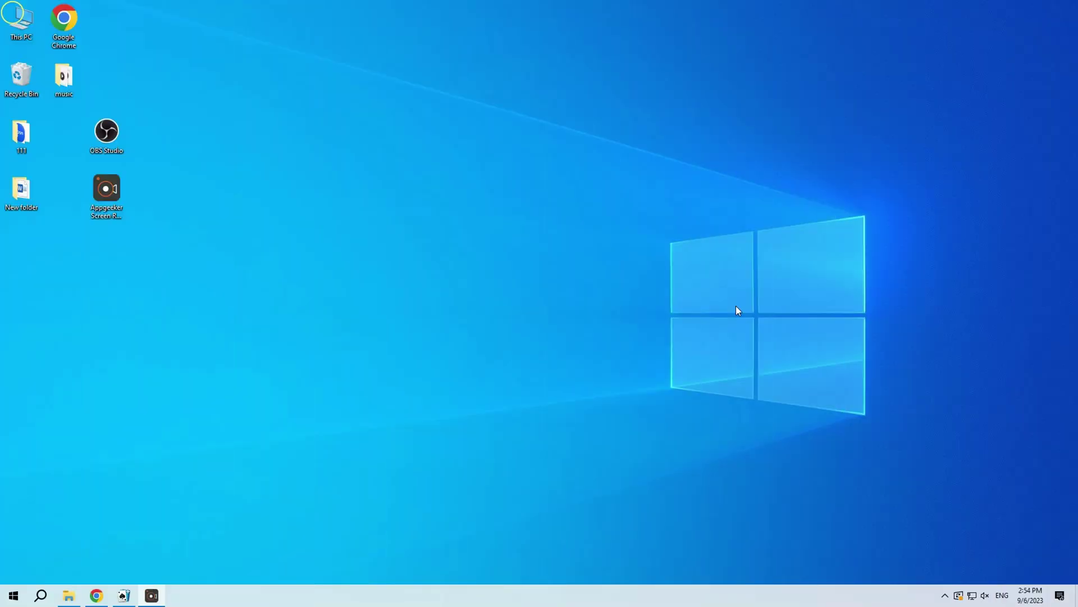
Step: Search Windows for 'xbox', then dismiss the search results
click(40, 595)
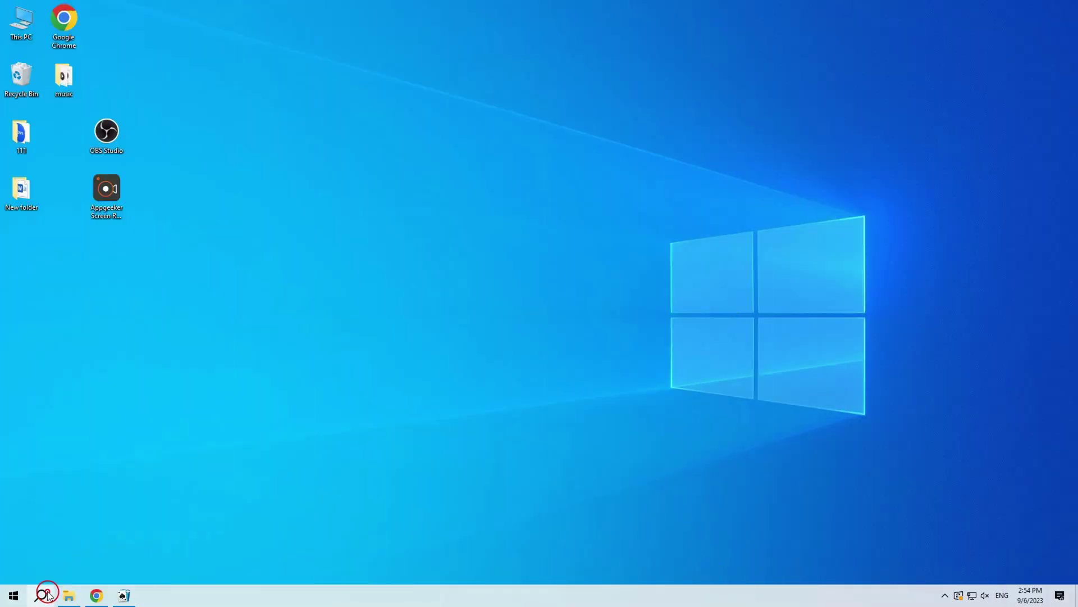
text(xbox)
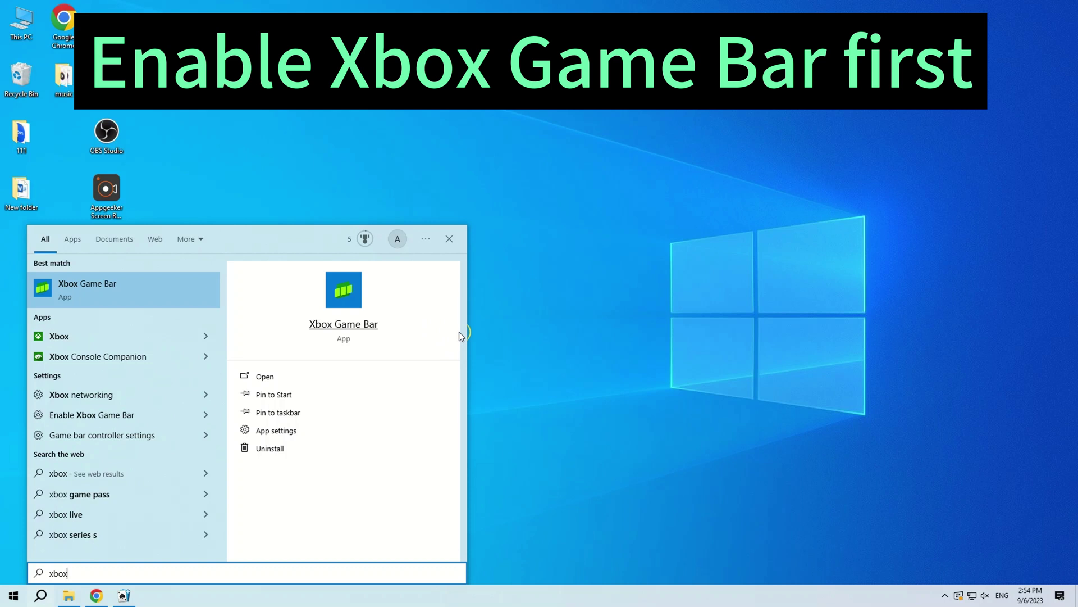
click(355, 330)
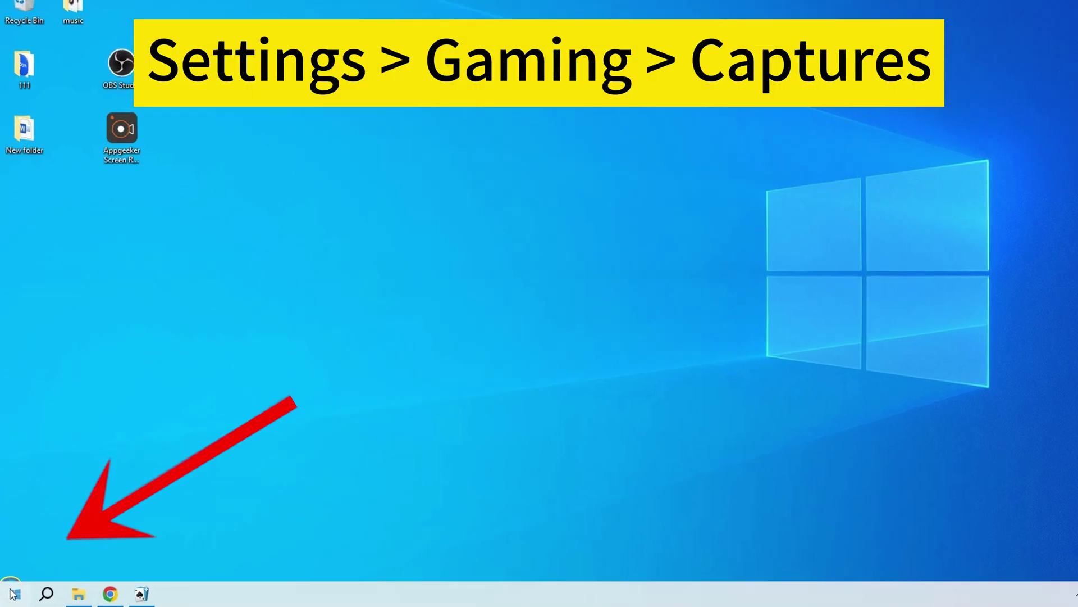
Step: Turn on 'Record in the background while I'm playing a game' under Settings > Gaming > Captures
click(14, 595)
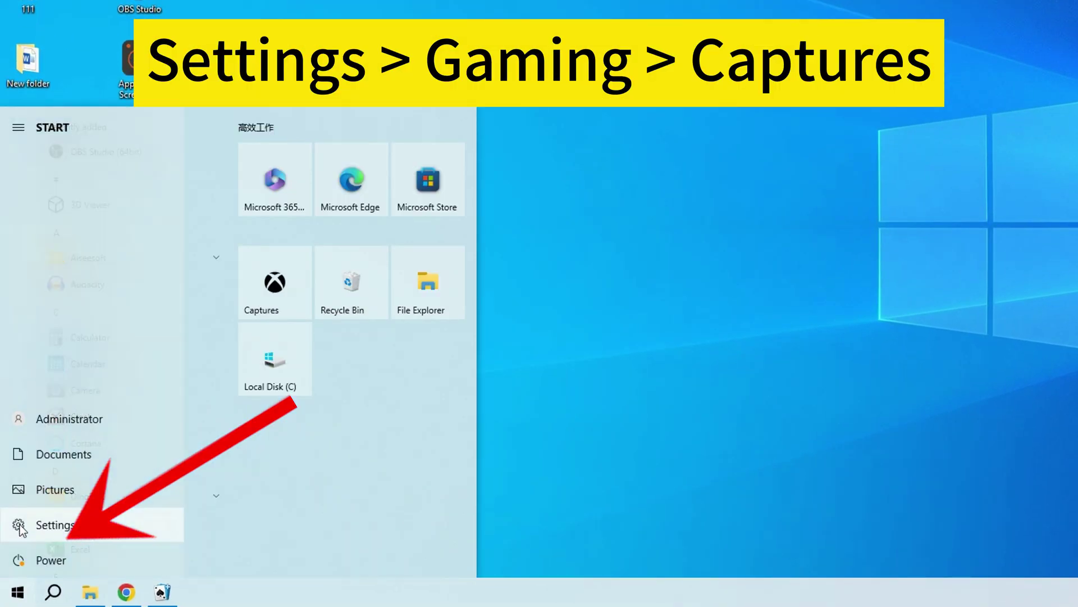
click(20, 527)
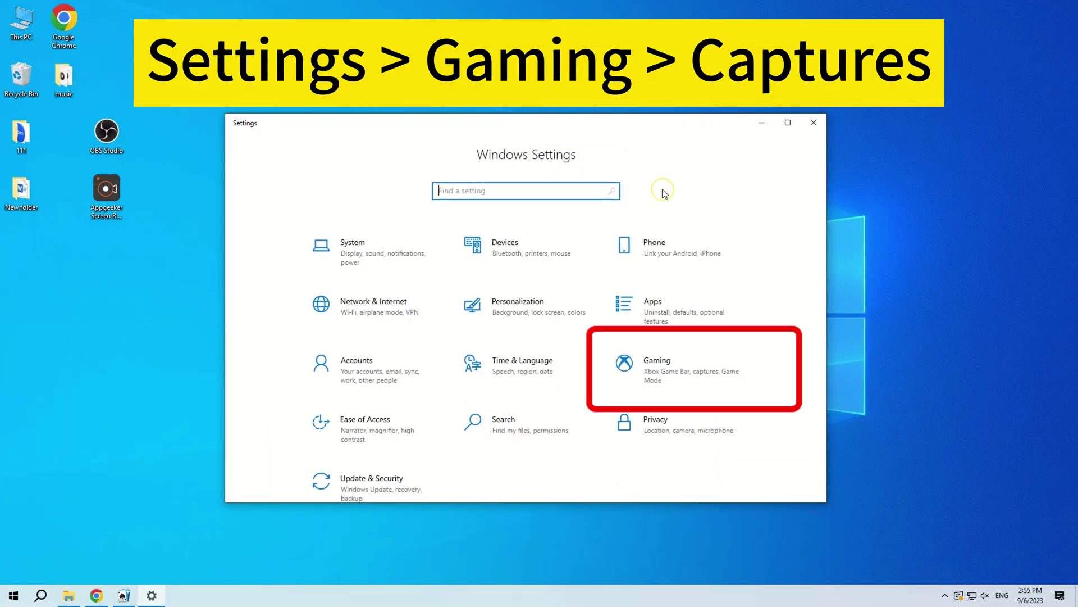
click(673, 361)
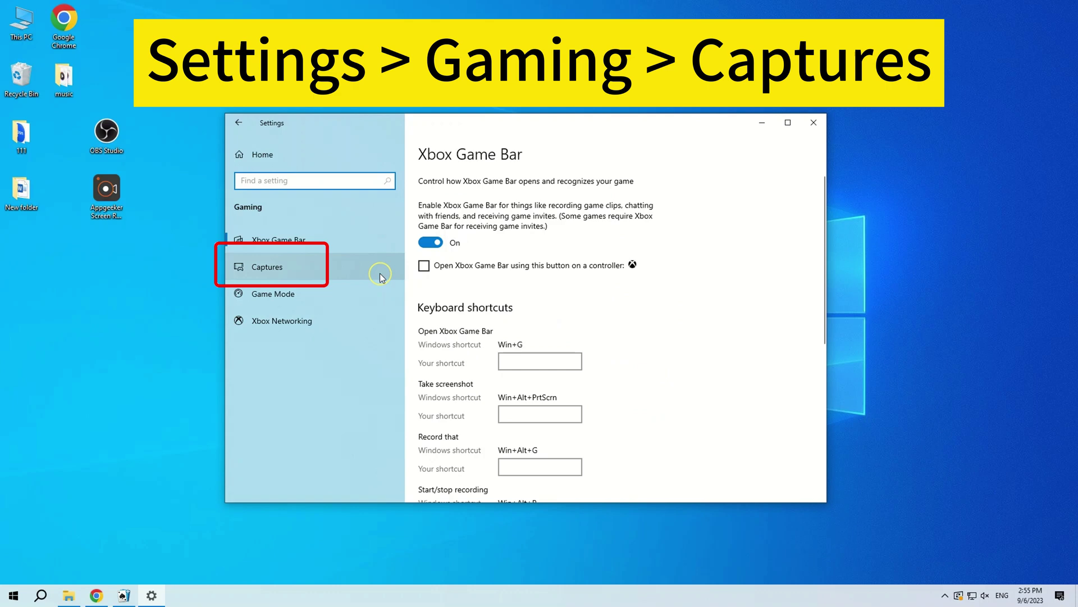
click(279, 272)
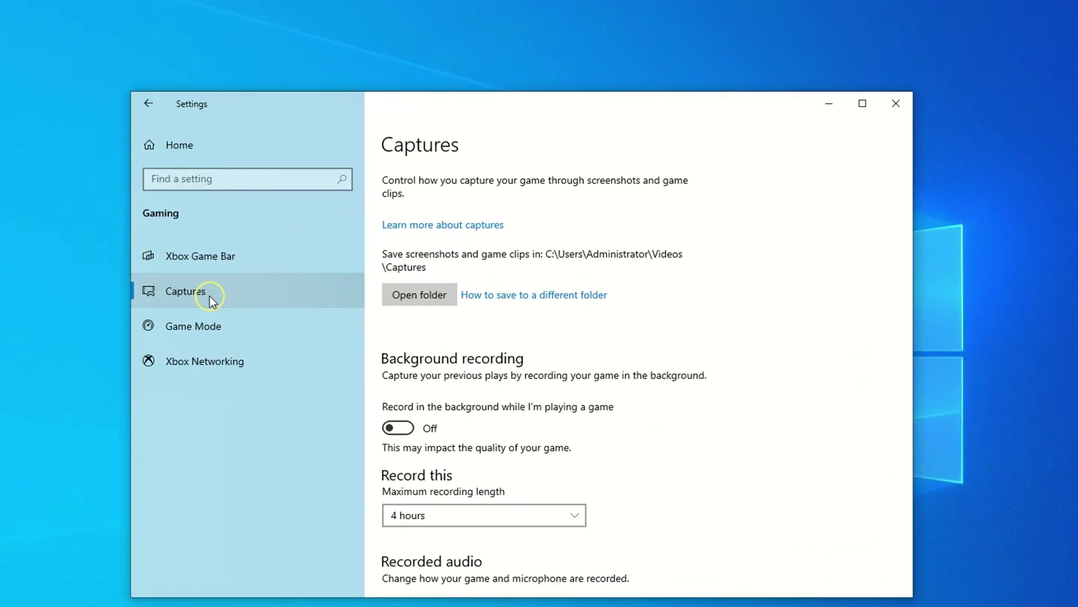
click(399, 428)
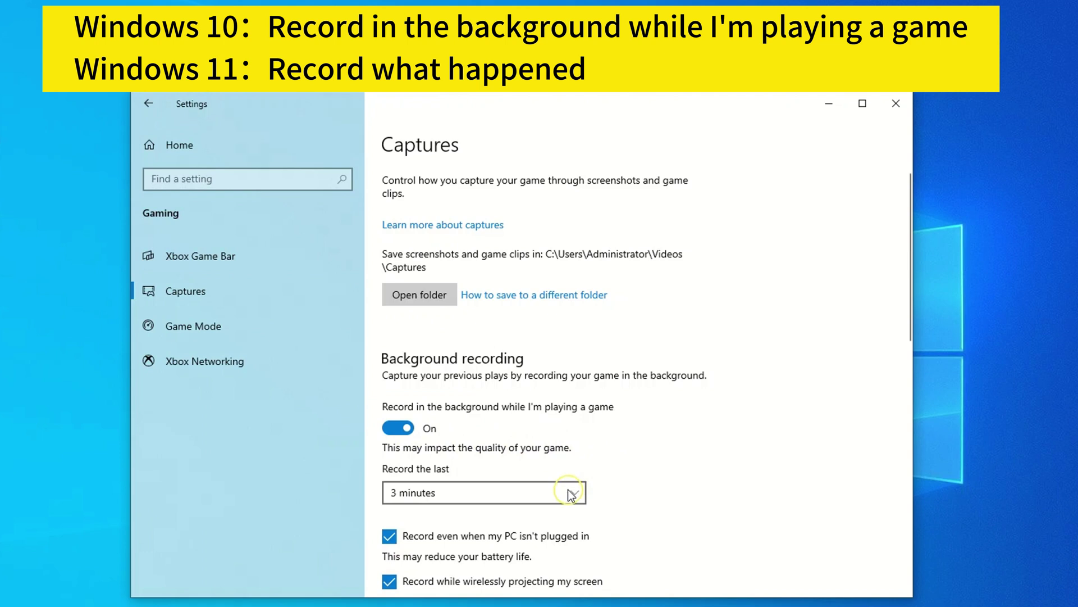
scroll(630, 452, down, 4)
scroll(630, 449, down, 3)
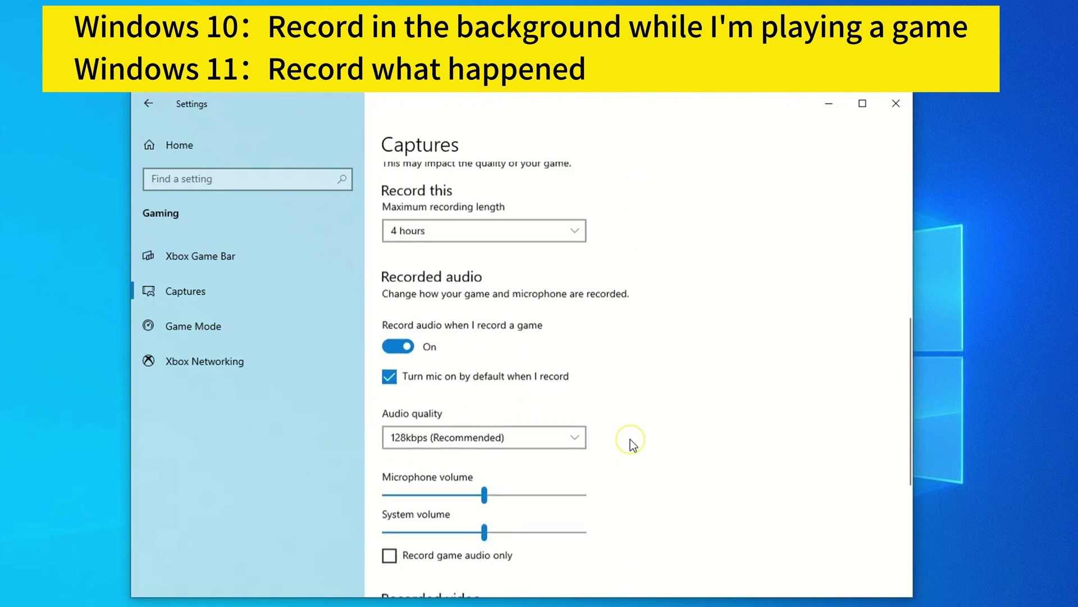
scroll(629, 425, up, 1)
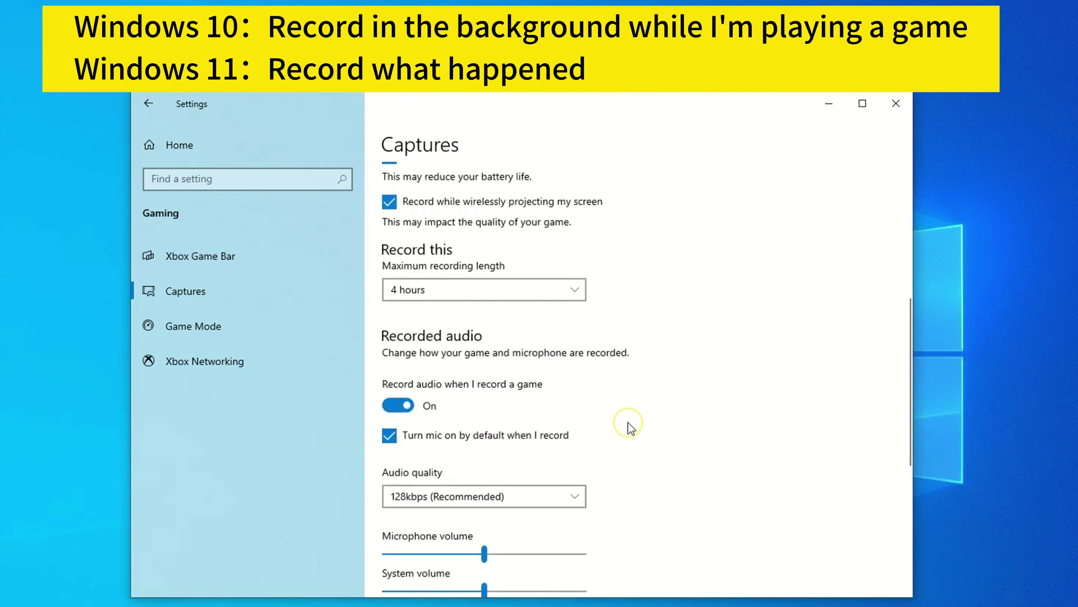
scroll(629, 426, down, 6)
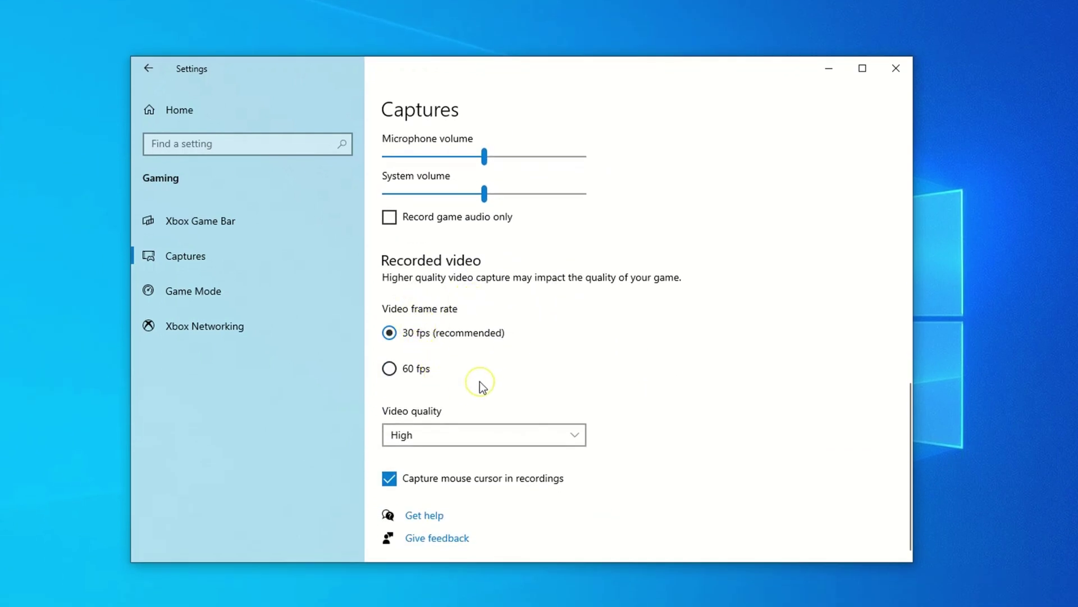
Step: Keep video quality at High and set the video frame rate to 60 fps
click(426, 440)
click(439, 434)
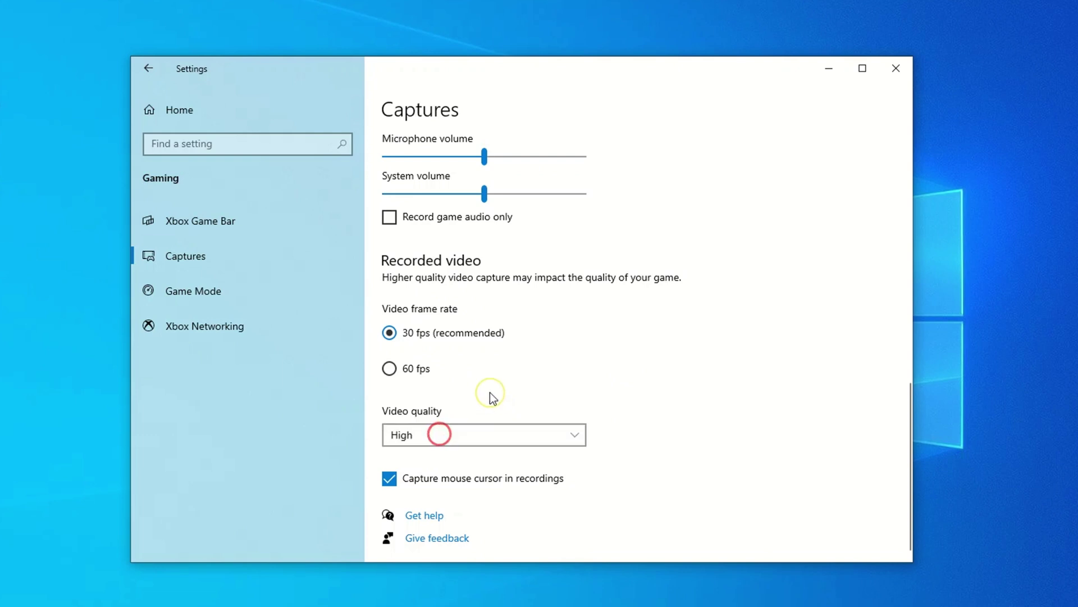
click(388, 369)
Step: Adjust the microphone volume, keep the 4-hour maximum recording length, and close Settings
scroll(454, 373, up, 2)
scroll(469, 379, up, 3)
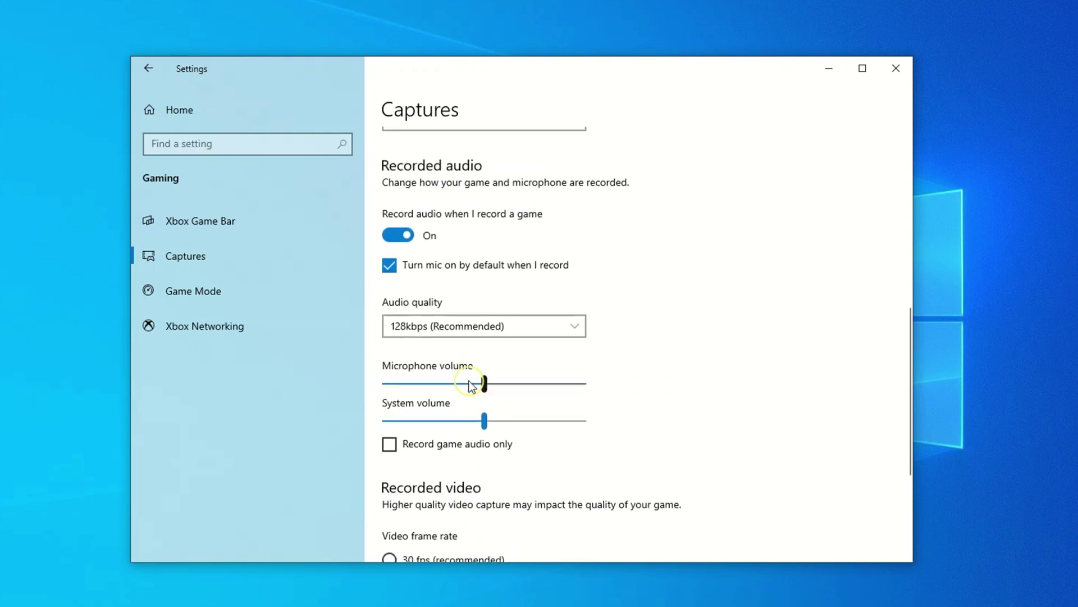
mouse_move(480, 382)
mouse_down()
mouse_move(496, 383)
mouse_move(483, 383)
mouse_up()
scroll(537, 369, up, 3)
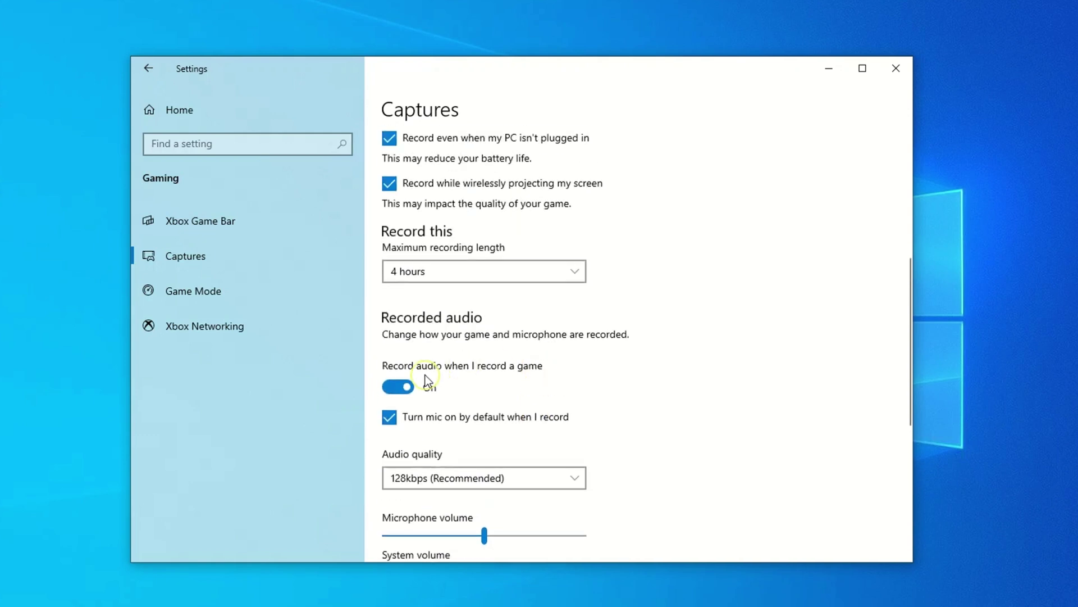
click(485, 272)
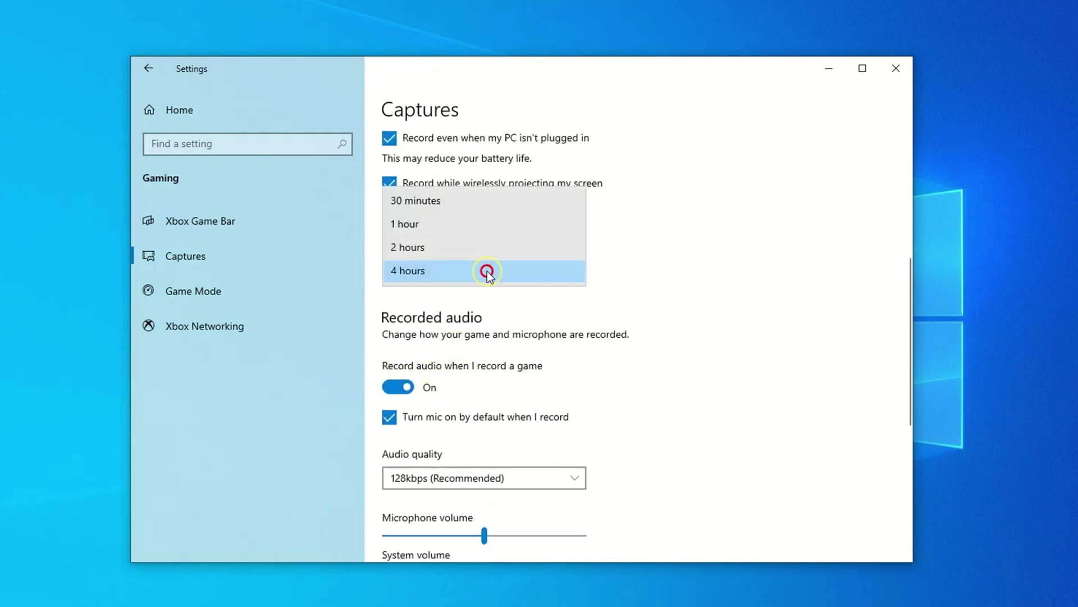
click(487, 270)
scroll(865, 194, up, 7)
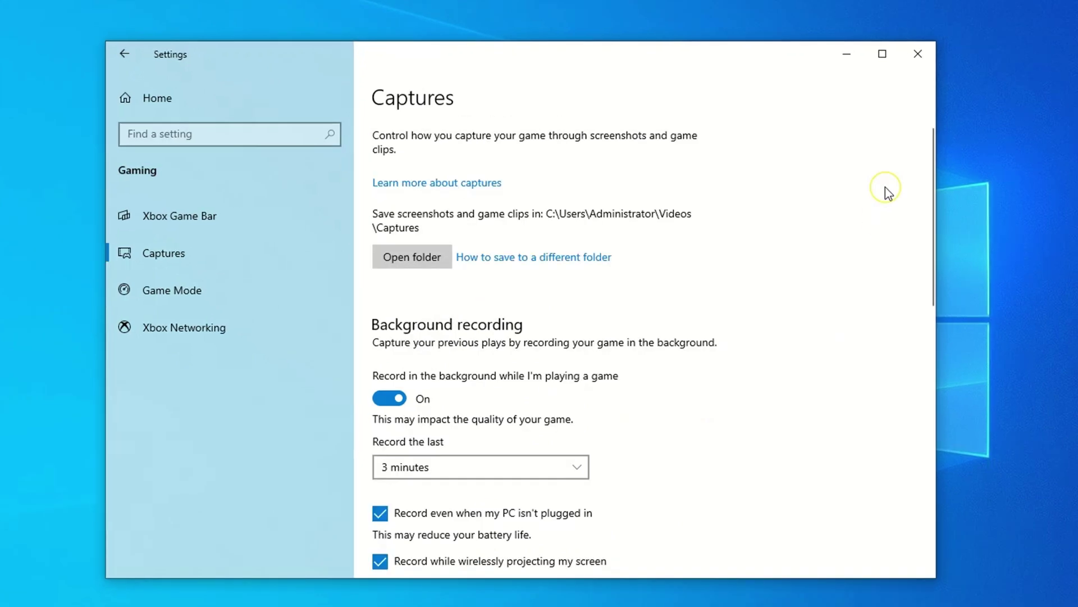
click(914, 59)
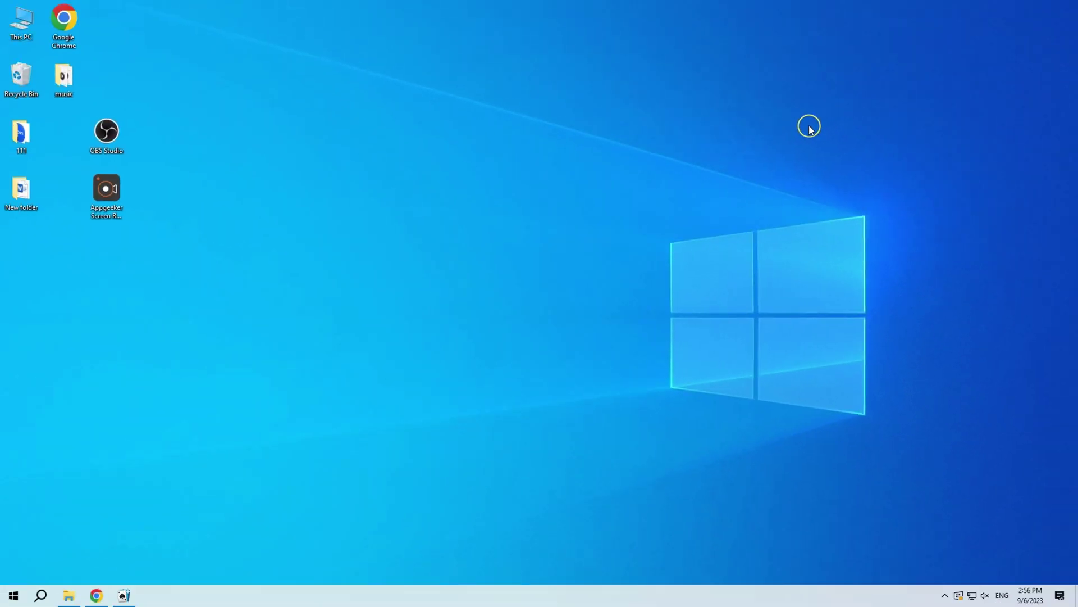
Step: Bring Chrome to the front and open the Xbox Game Bar overlay with Win+G
click(104, 590)
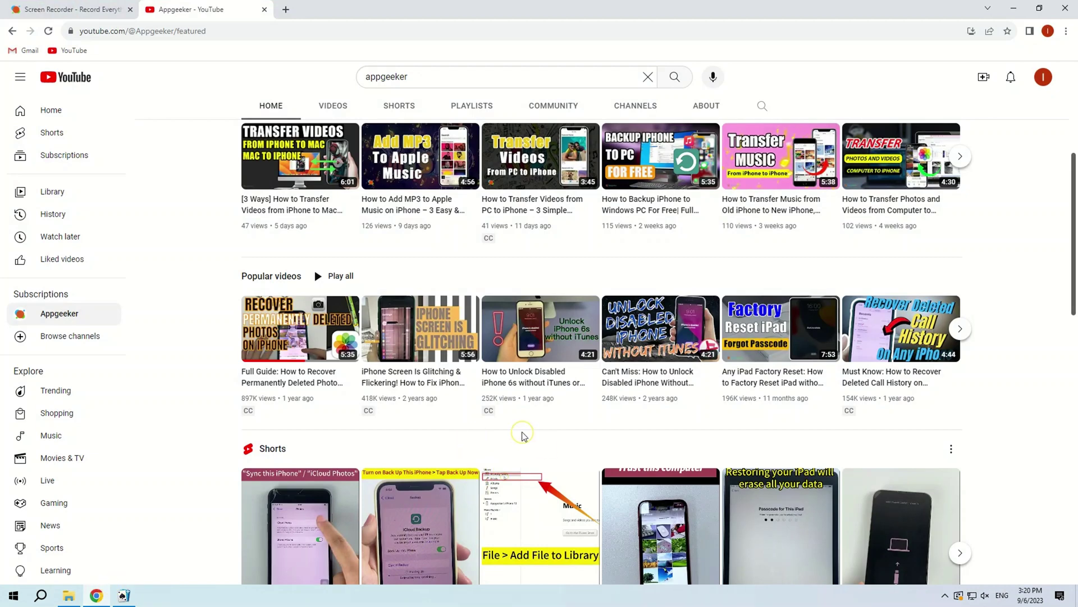
key(super+g)
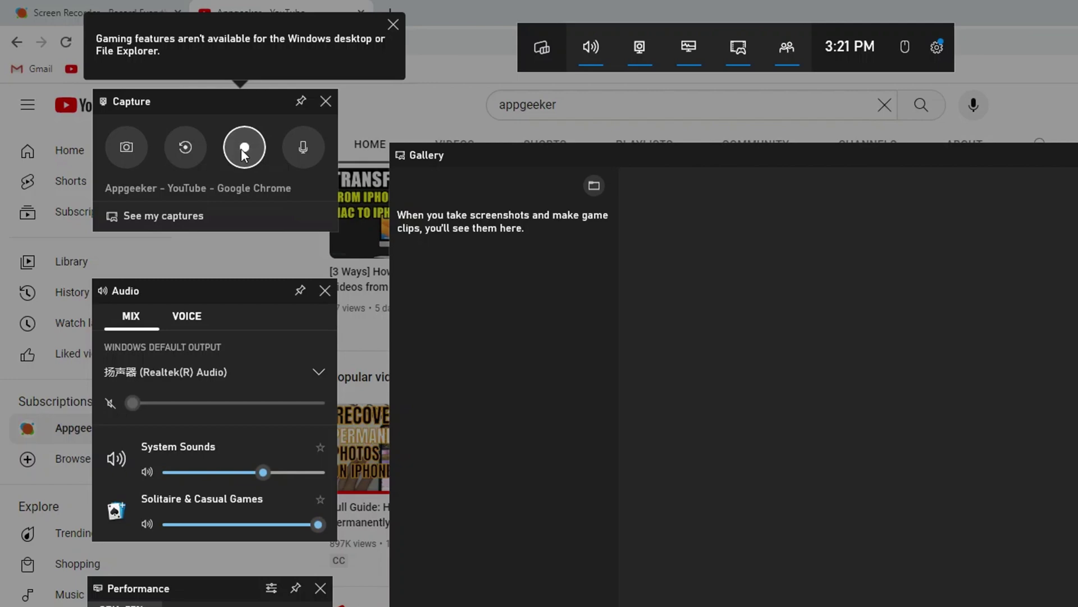
Step: Record about 45 seconds of Chrome playing the first AppGeeker YouTube Short, then stop
click(244, 148)
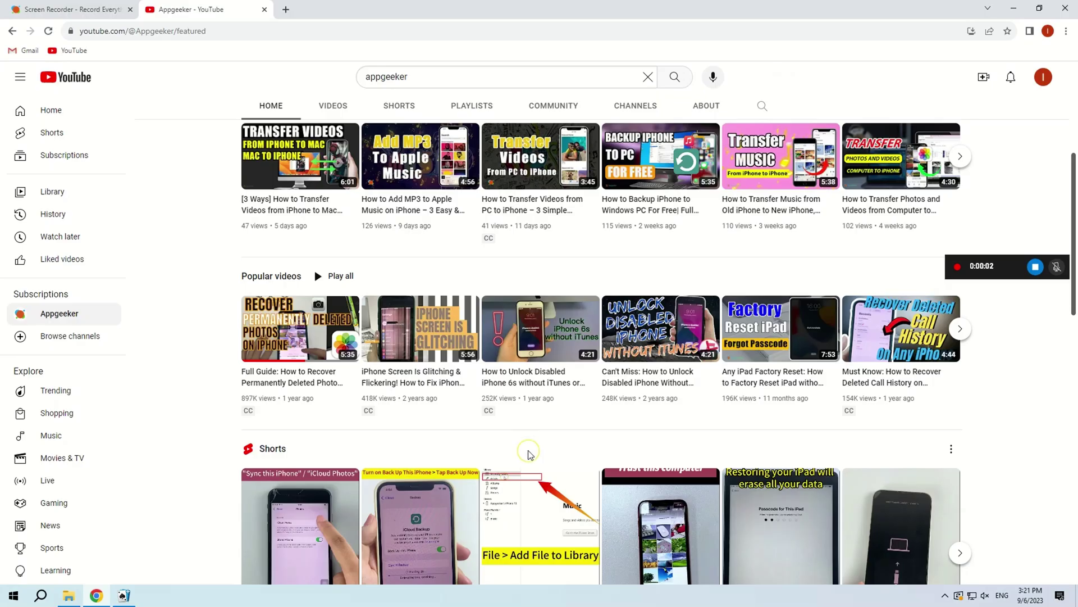
scroll(322, 401, down, 3)
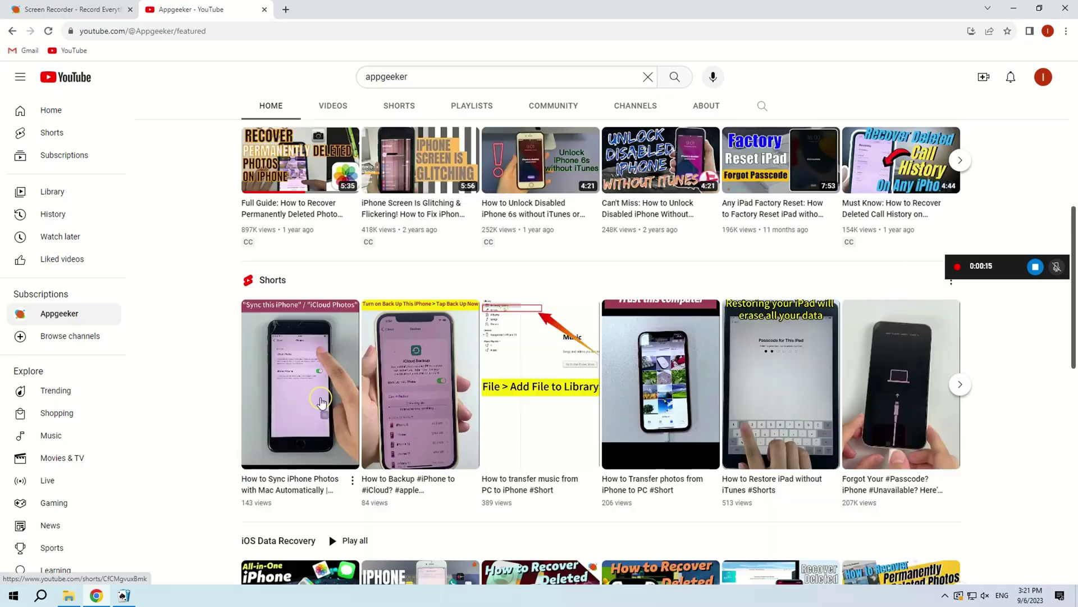
click(321, 401)
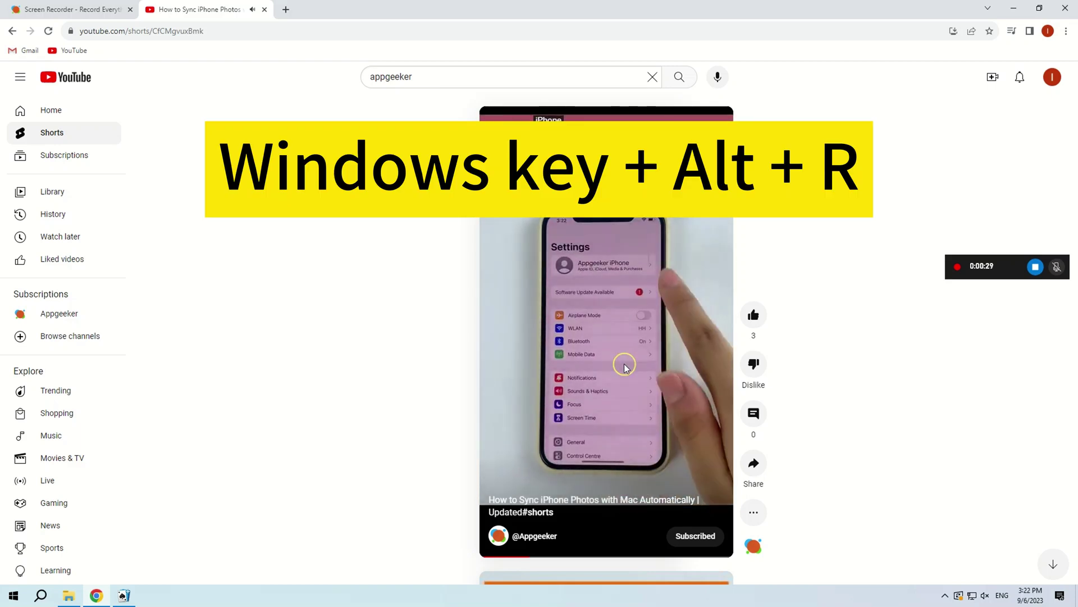
click(624, 363)
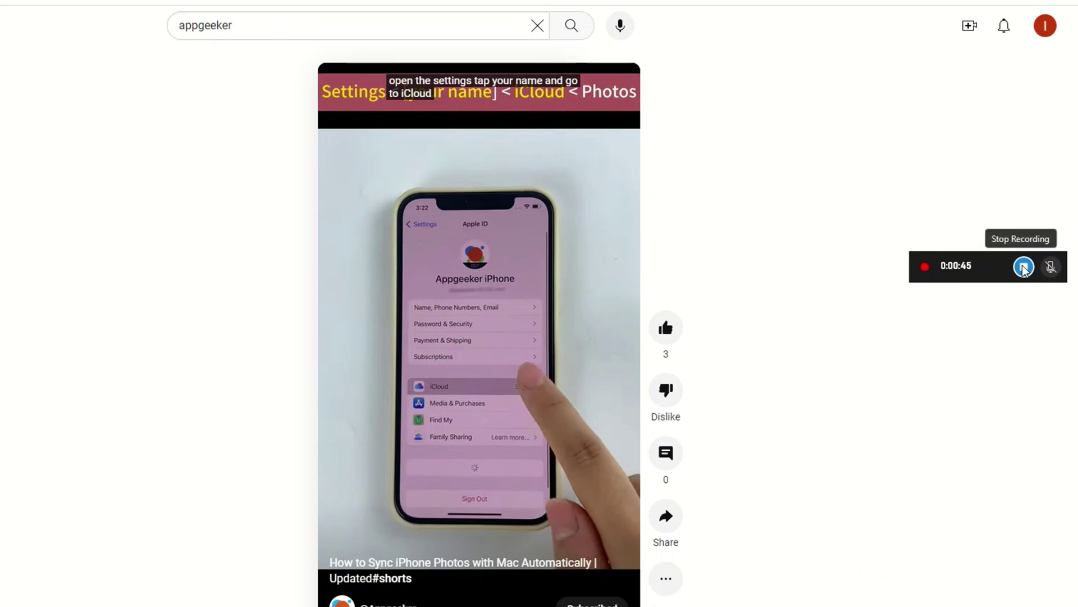
click(1023, 268)
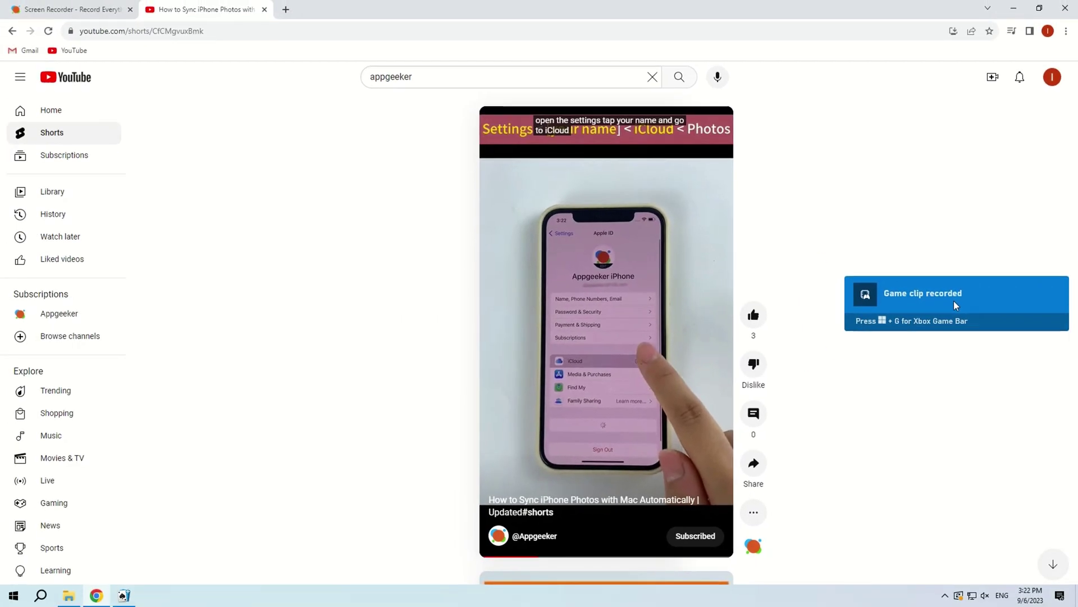
Step: Open the 228.0 MB clip from the notification and play it in the Gallery
click(954, 301)
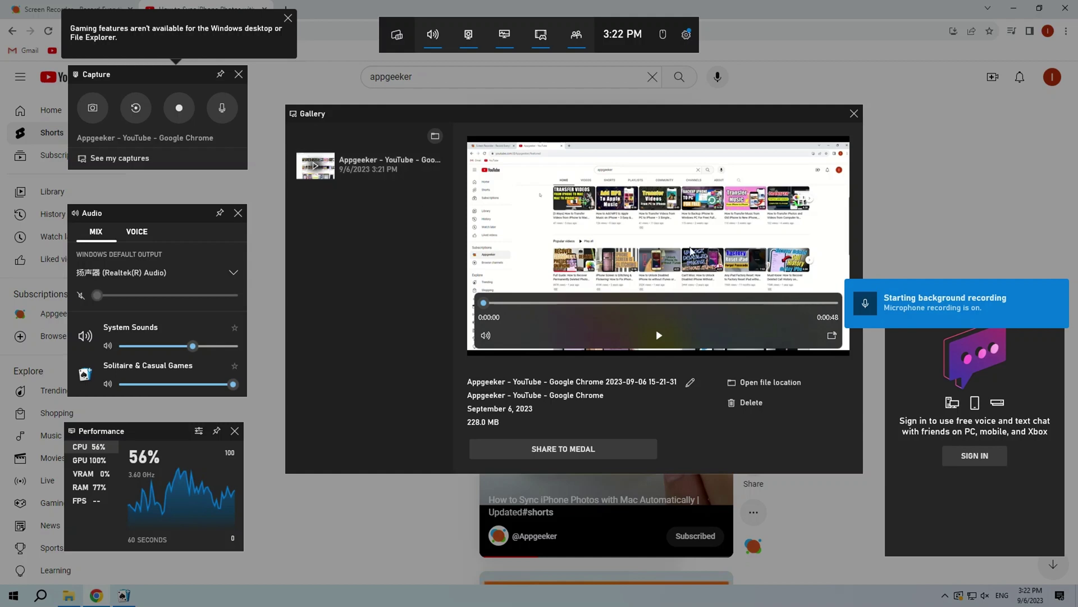
click(662, 333)
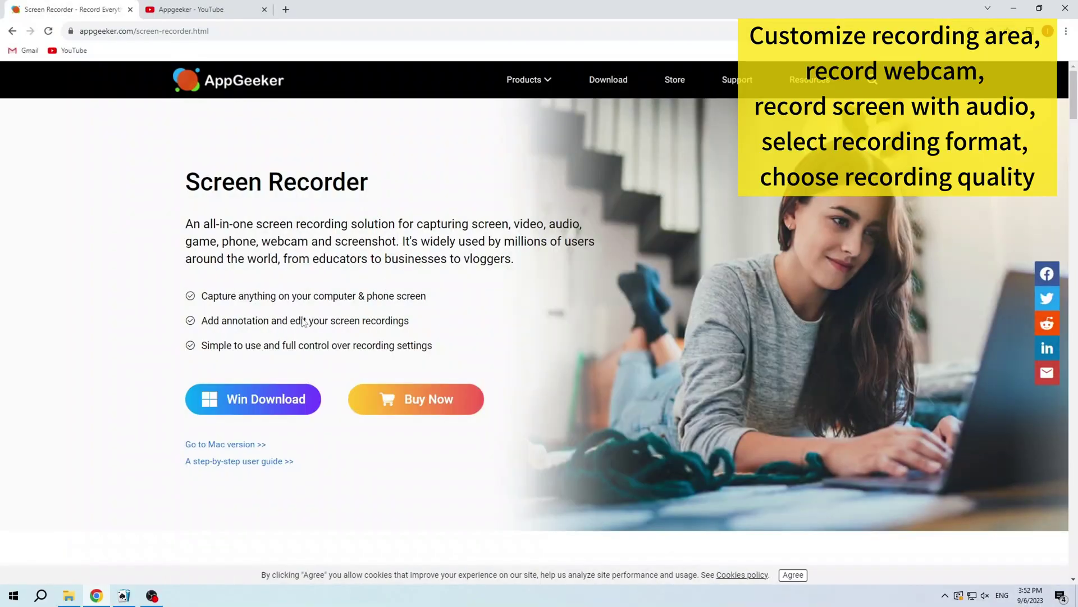
Step: Browse the Screen Recorder product page, minimize Chrome, and launch the AppGeeker desktop shortcut
scroll(419, 290, down, 8)
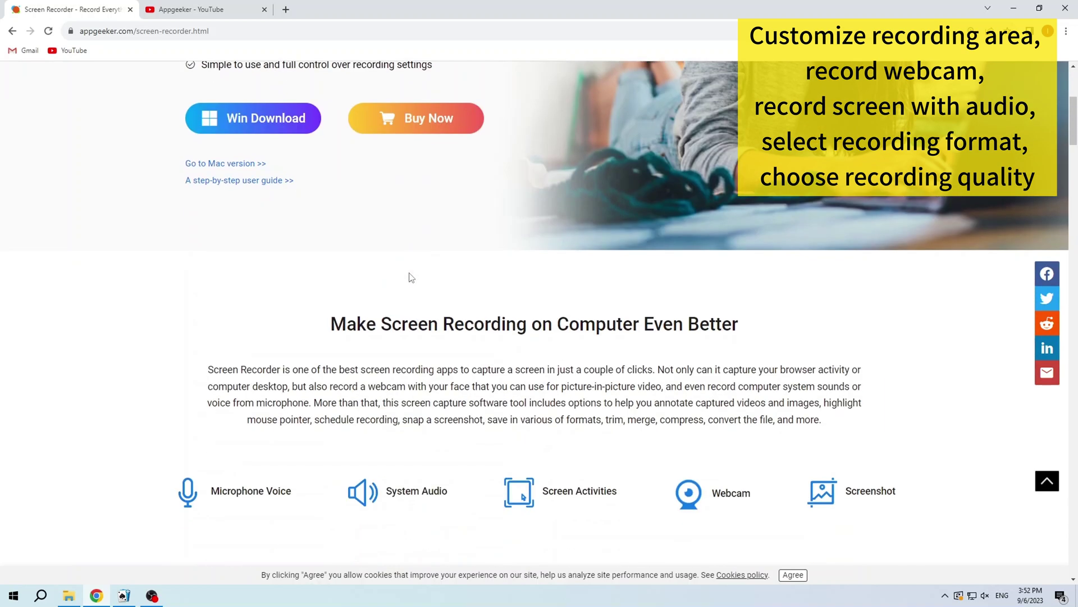
scroll(411, 277, down, 1)
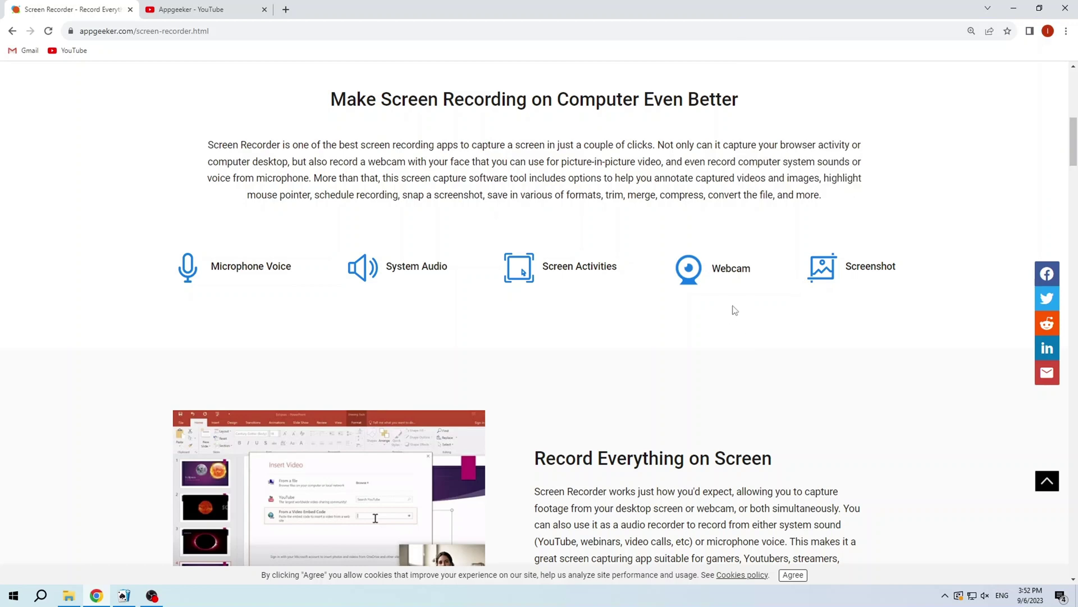
scroll(674, 332, up, 10)
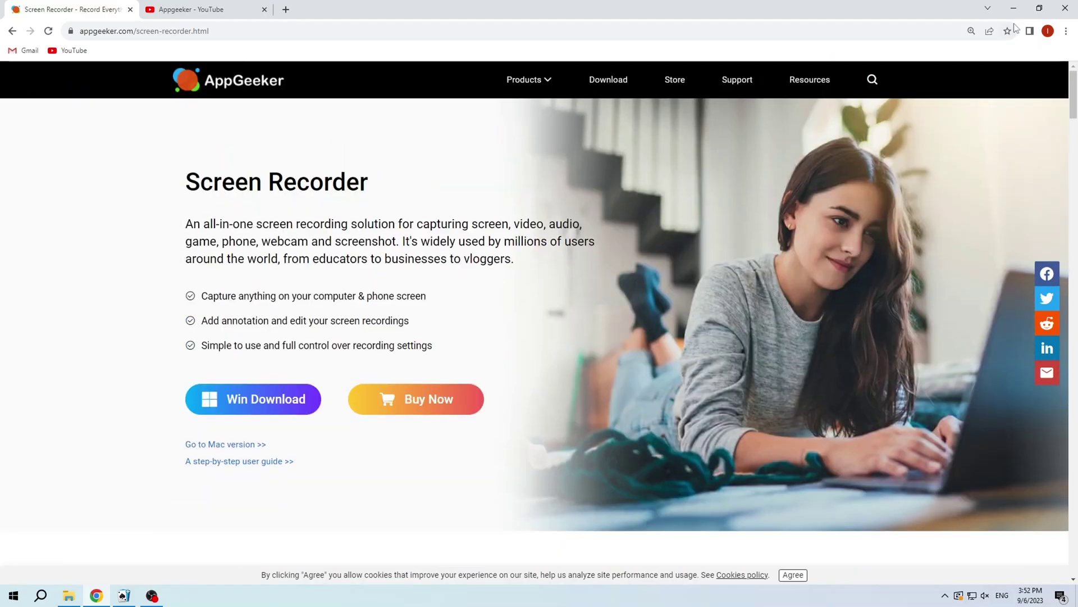
click(1013, 9)
double_click(106, 188)
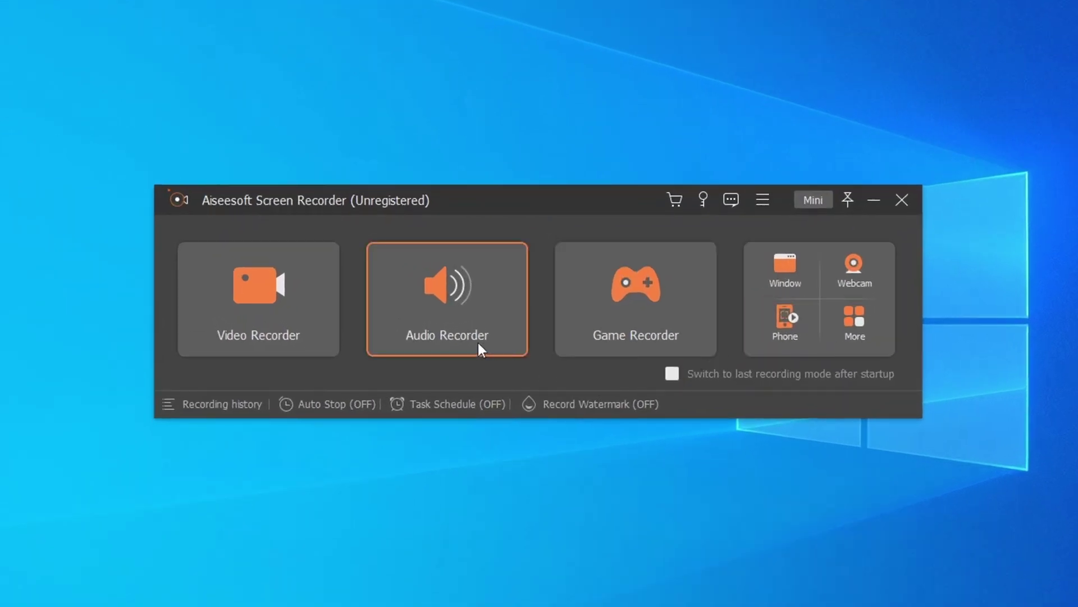
Step: Choose Video Recorder and set the recording area to Full at 1920×1080
click(287, 312)
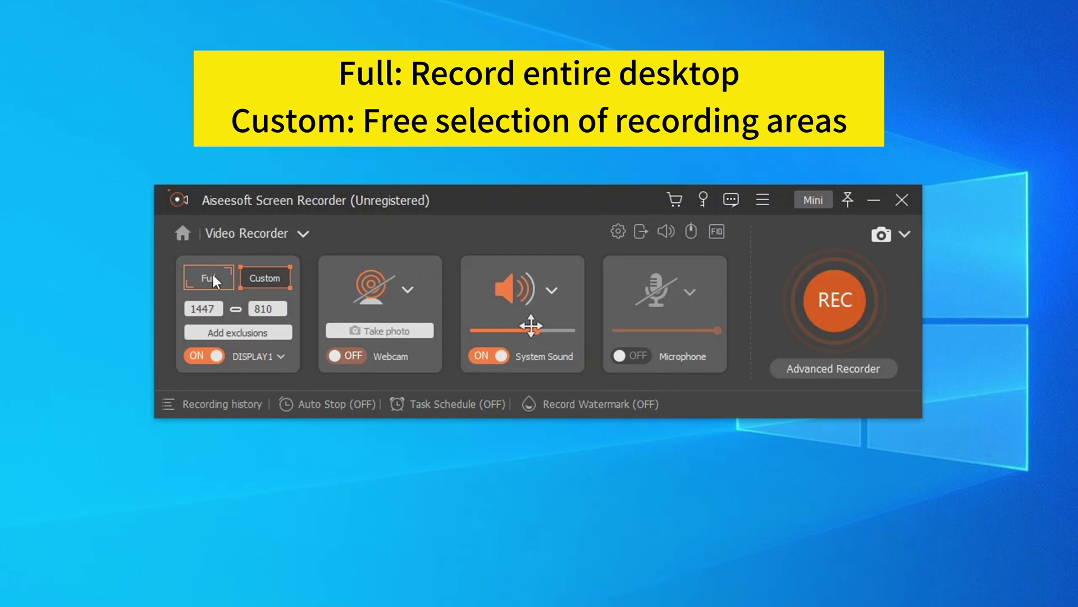
click(213, 277)
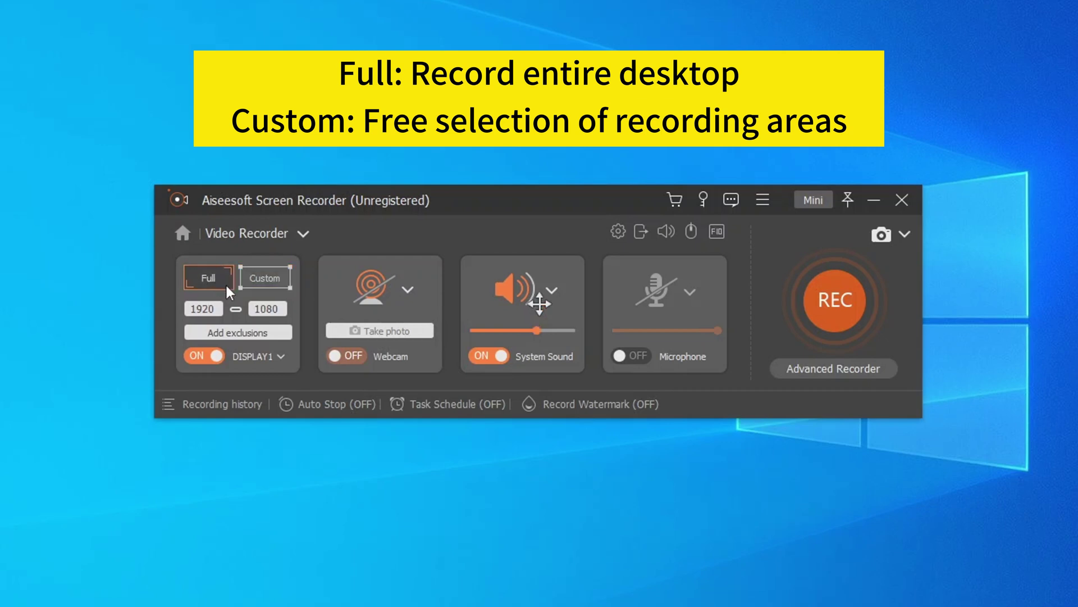
Step: Choose Custom > Select region/window and drag out a 1610×913 recording area
click(251, 275)
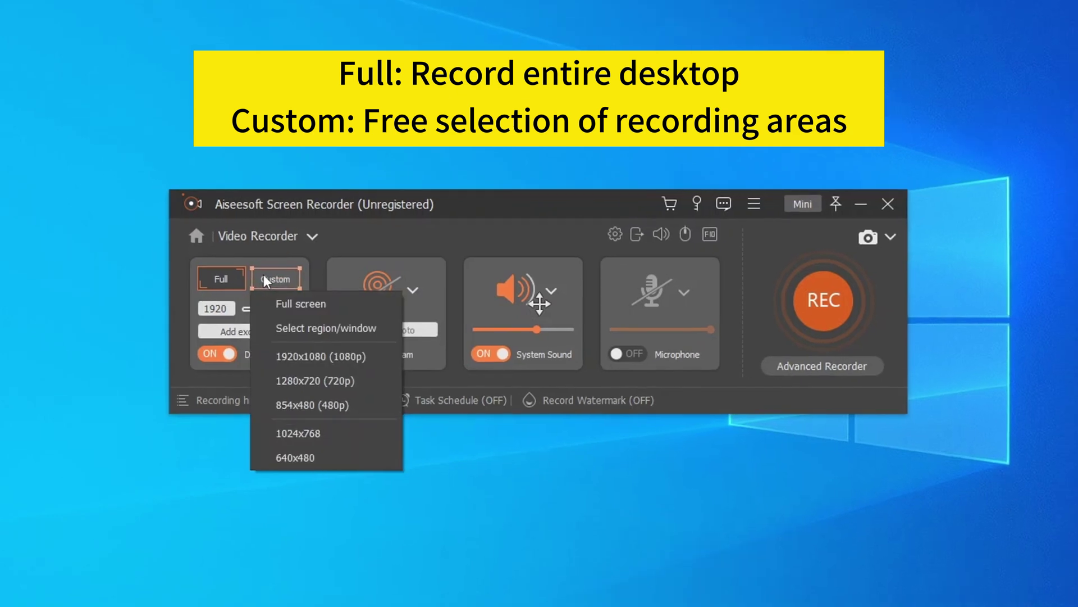
click(324, 320)
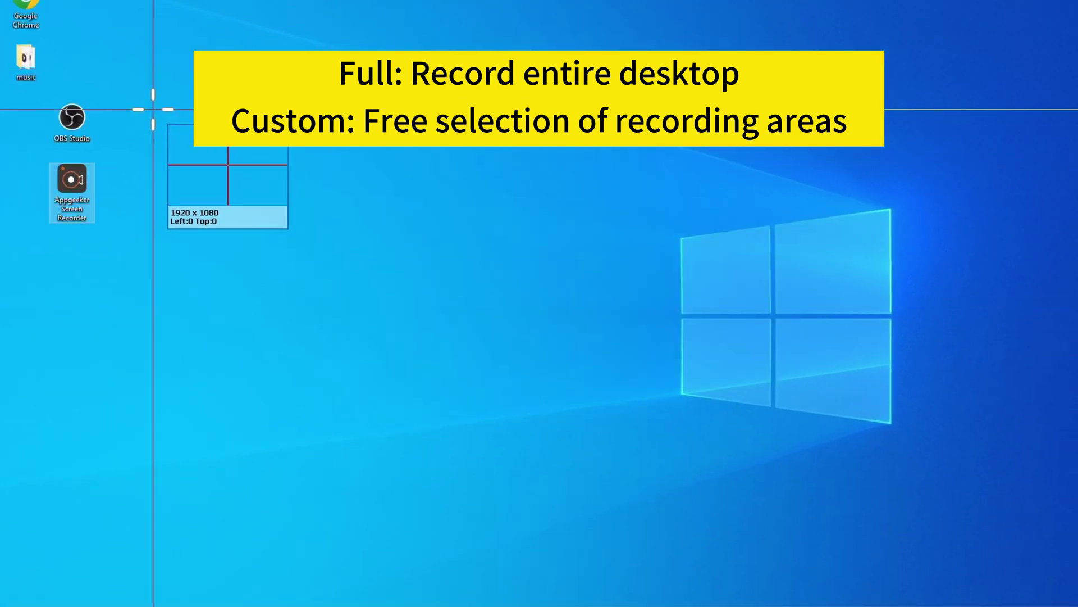
drag(87, 33, 1062, 584)
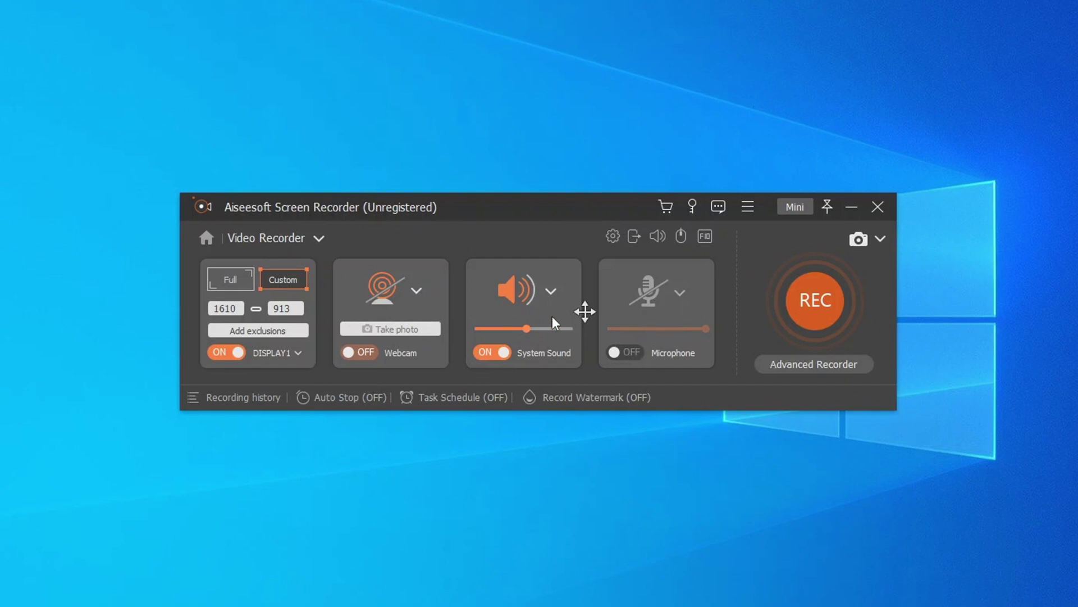
Step: In Preferences > Output, keep PNG screenshots, MP4 video format and High video quality
click(613, 237)
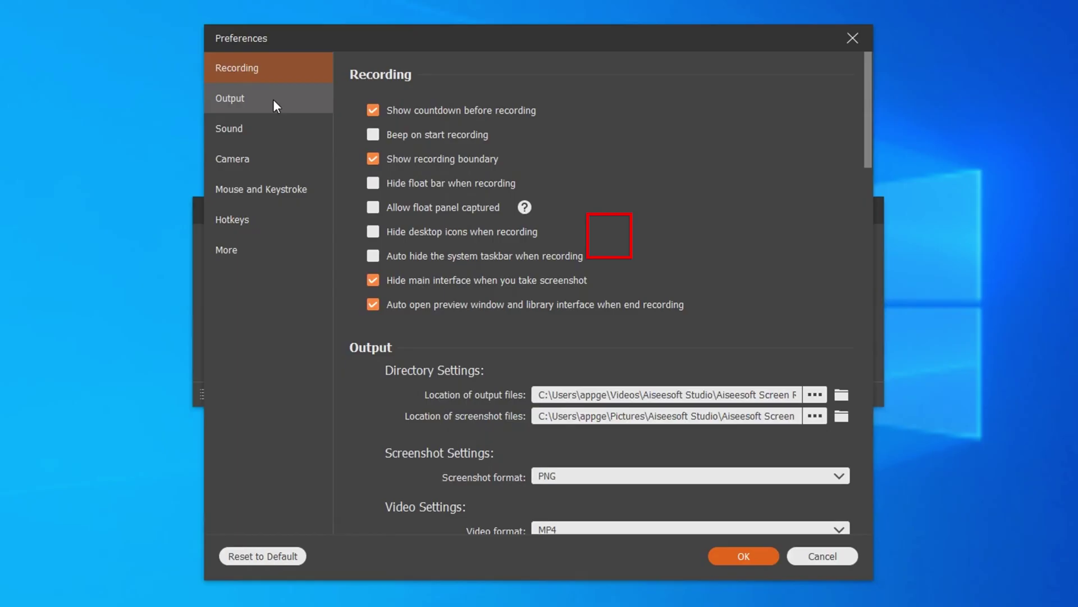
click(258, 102)
click(599, 206)
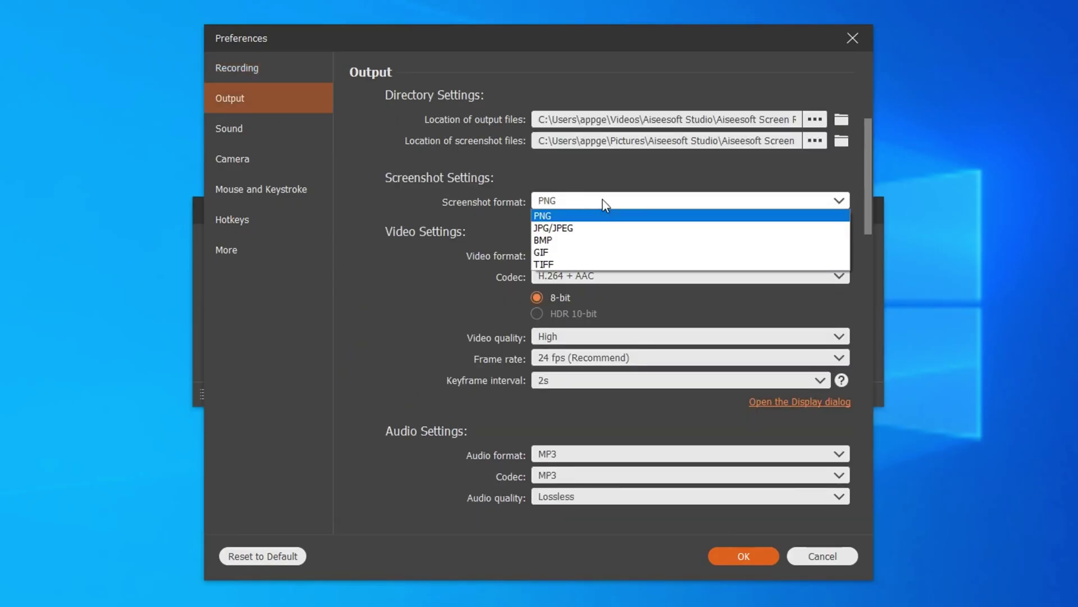
click(602, 214)
click(607, 253)
click(604, 279)
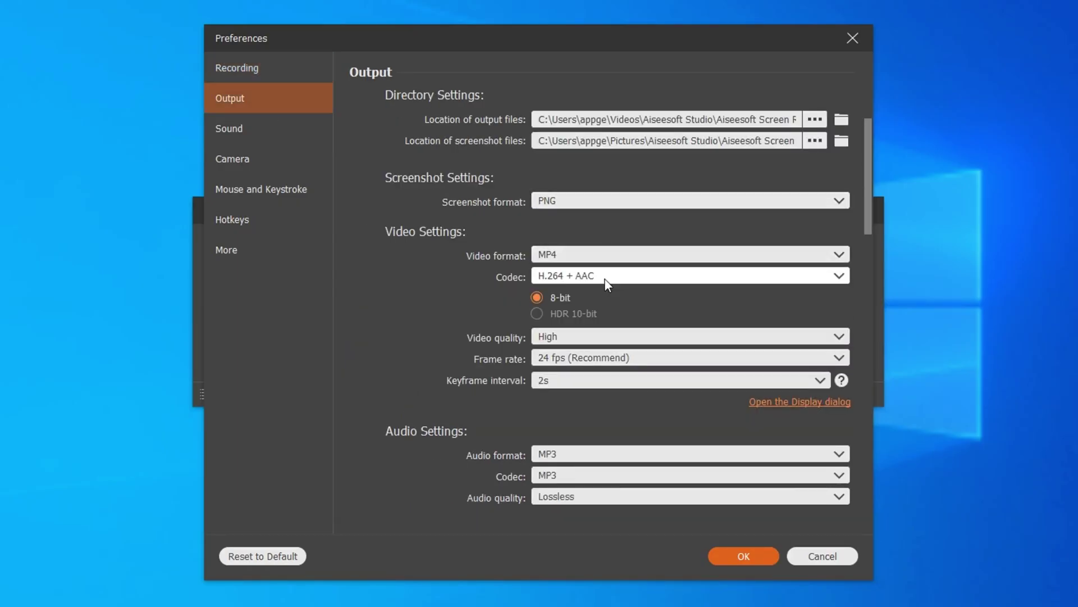
click(619, 337)
click(616, 388)
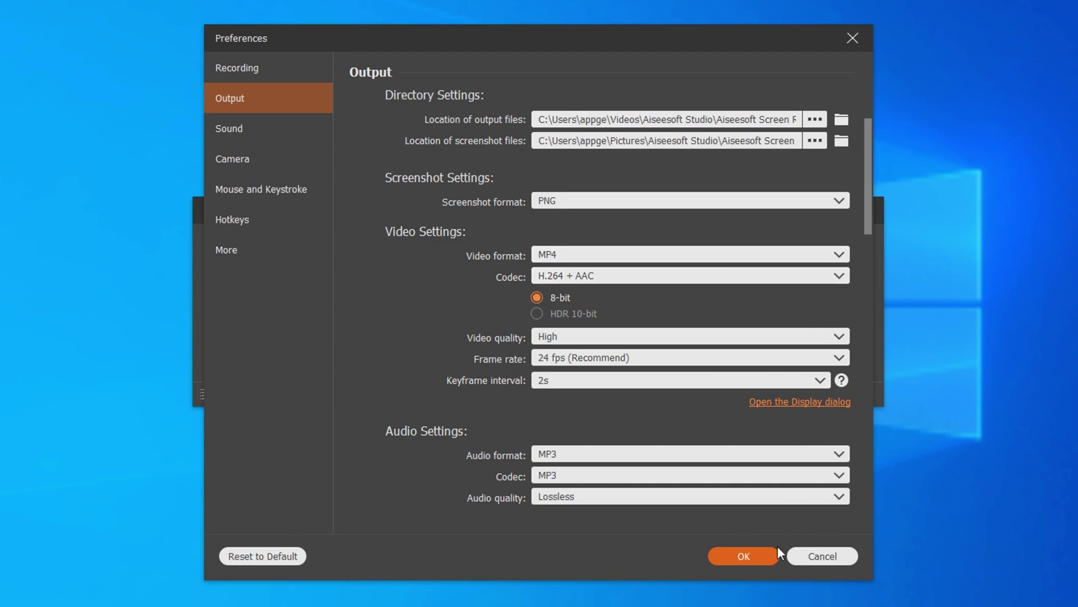
Step: Confirm Preferences, record Solitaire using the timer and annotation tools, and stop at 1:08
click(744, 555)
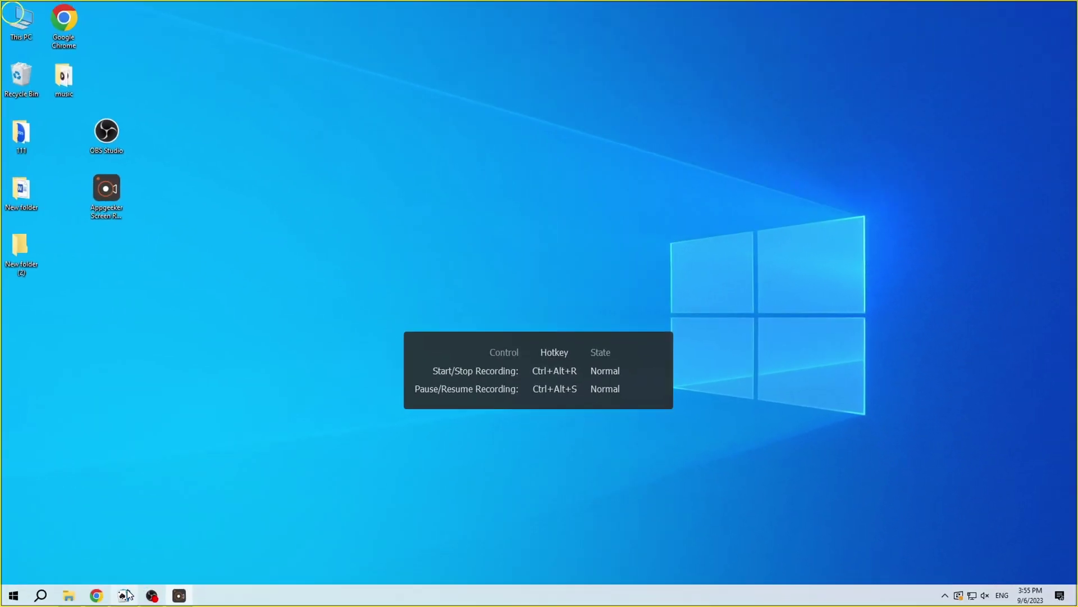
click(126, 596)
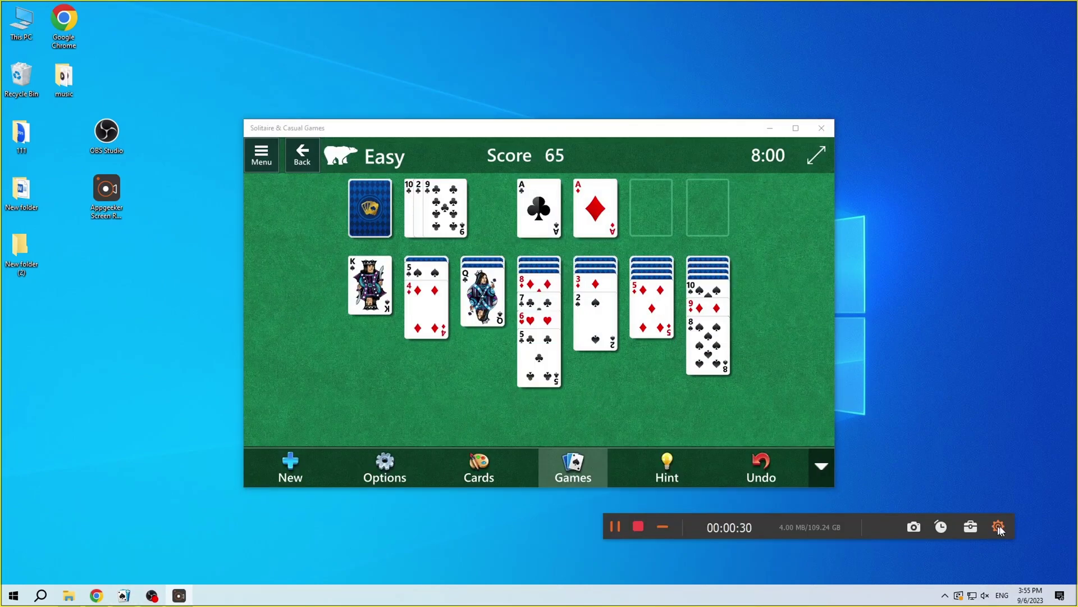
click(999, 529)
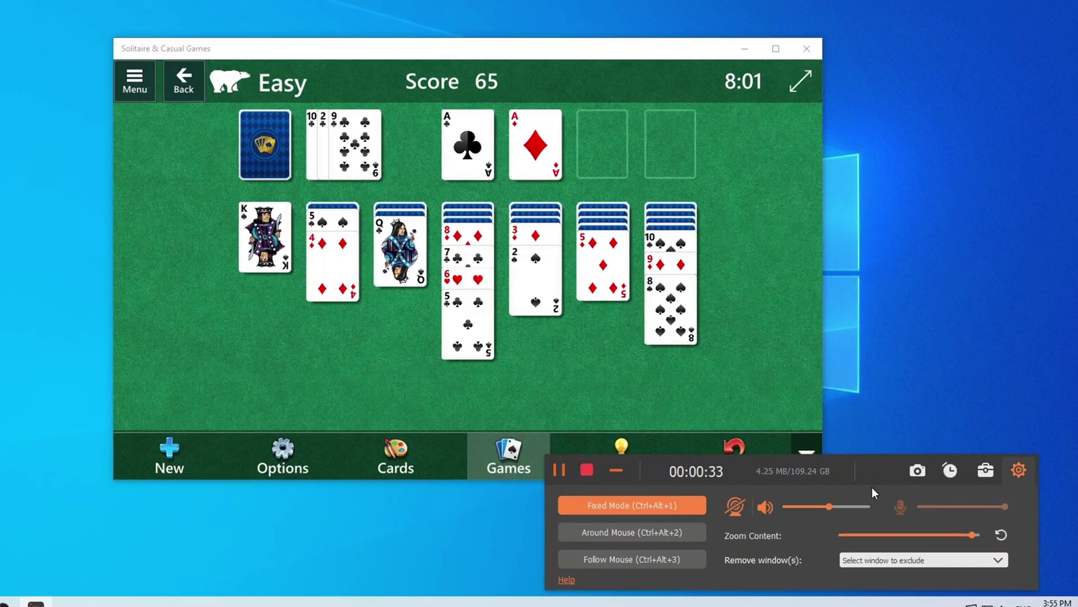
click(941, 527)
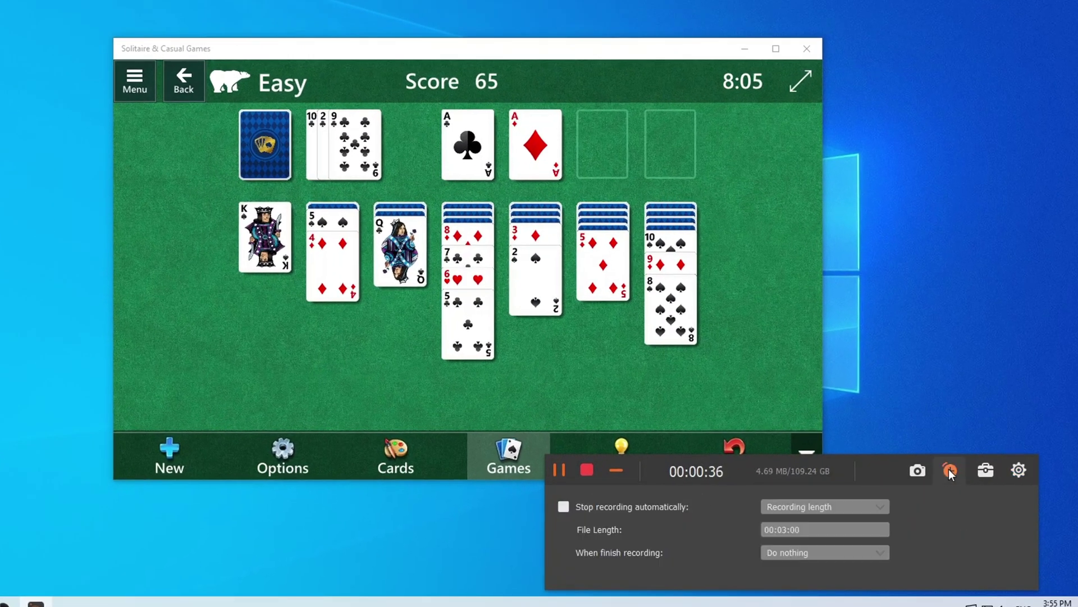
click(980, 470)
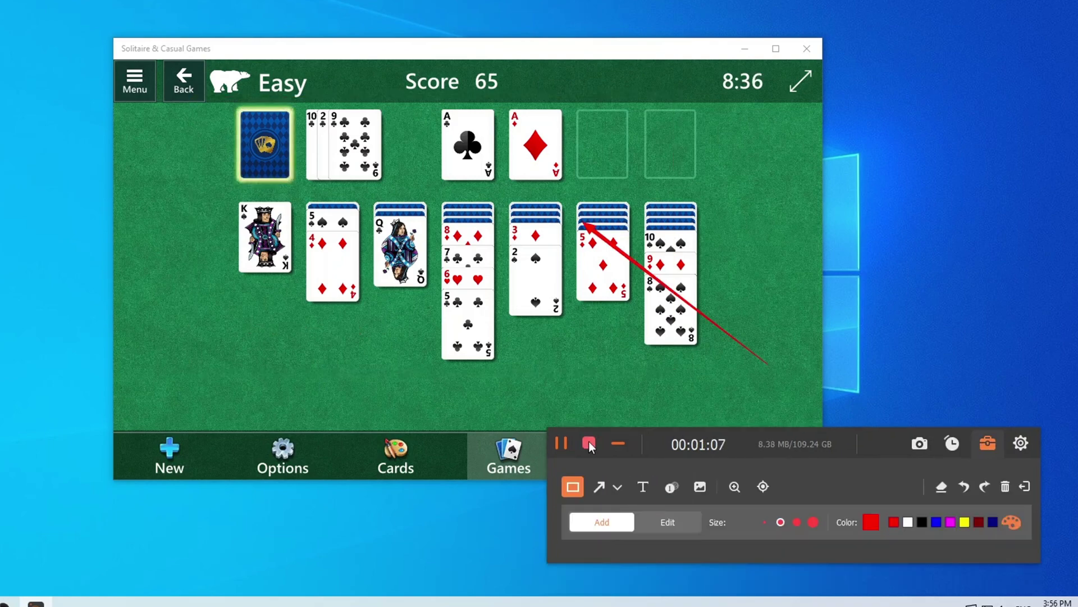
click(589, 443)
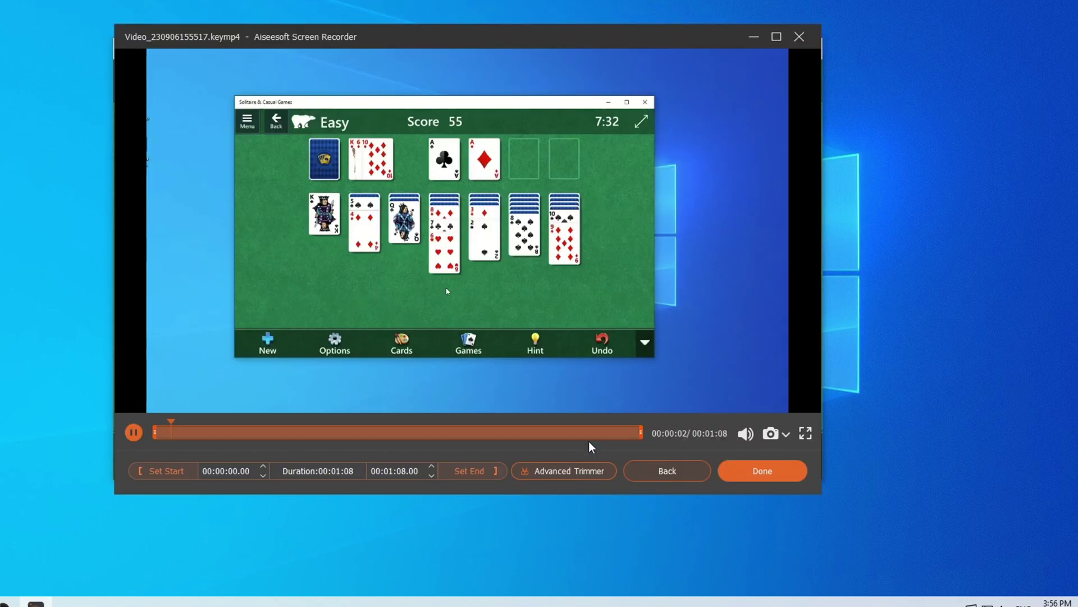
Step: Trim the end of the 1:08 Solitaire clip to about 1:04 and save it to the history
click(620, 432)
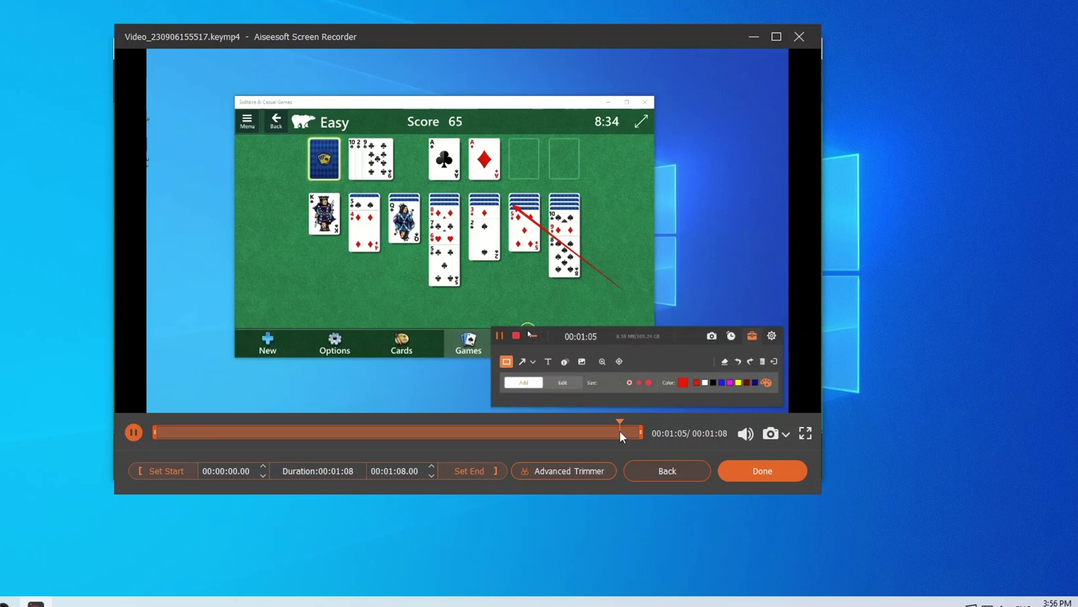
drag(640, 432, 616, 432)
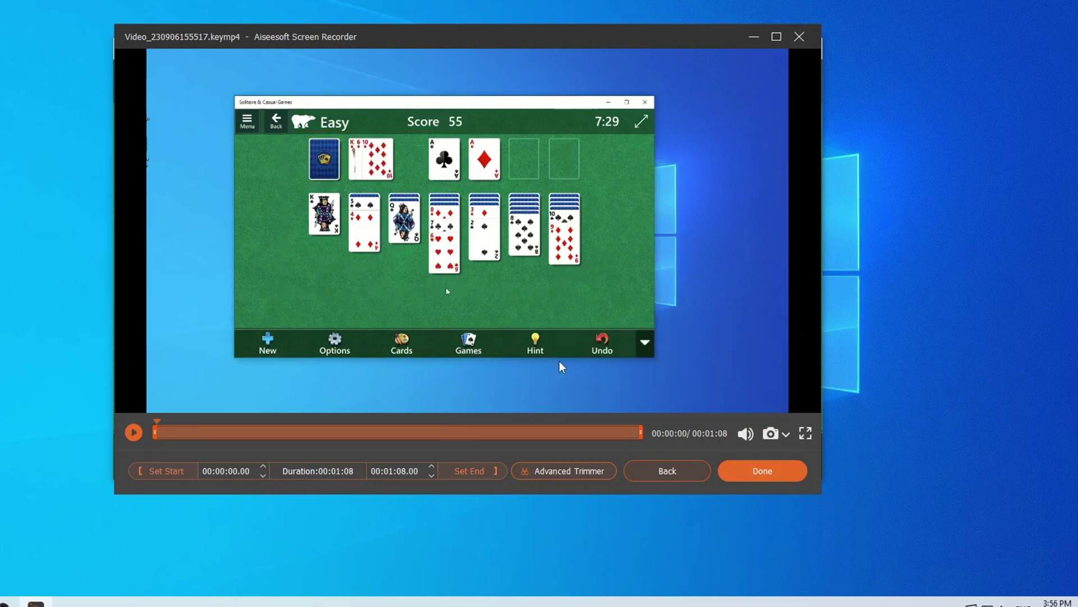
click(763, 471)
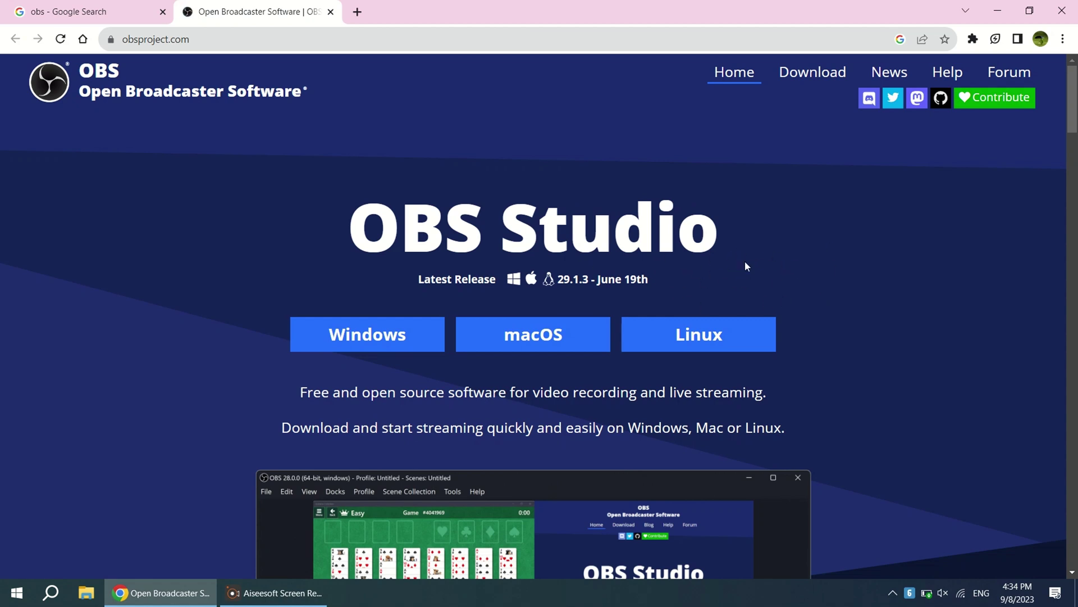
Step: Download the OBS Studio Windows installer from obsproject.com, then launch OBS Studio from the desktop
scroll(767, 262, down, 5)
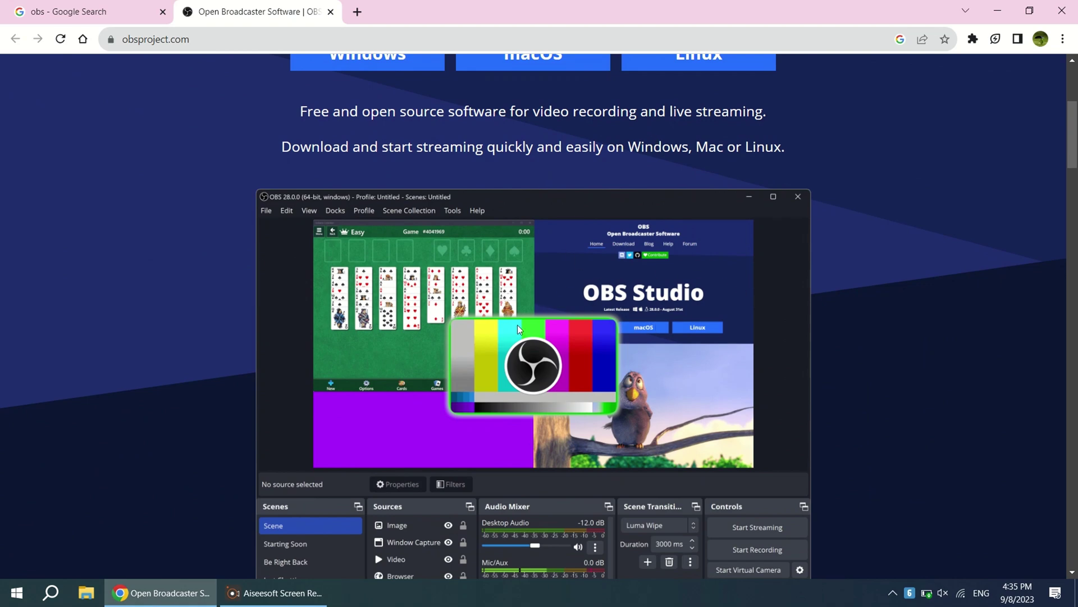
scroll(521, 378, down, 20)
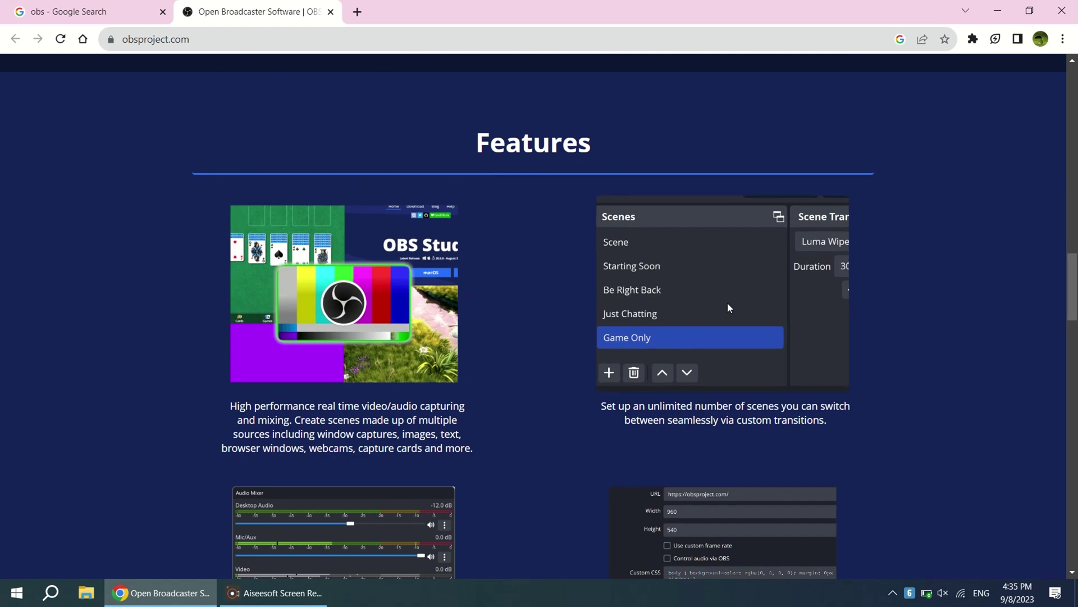
scroll(727, 302, down, 4)
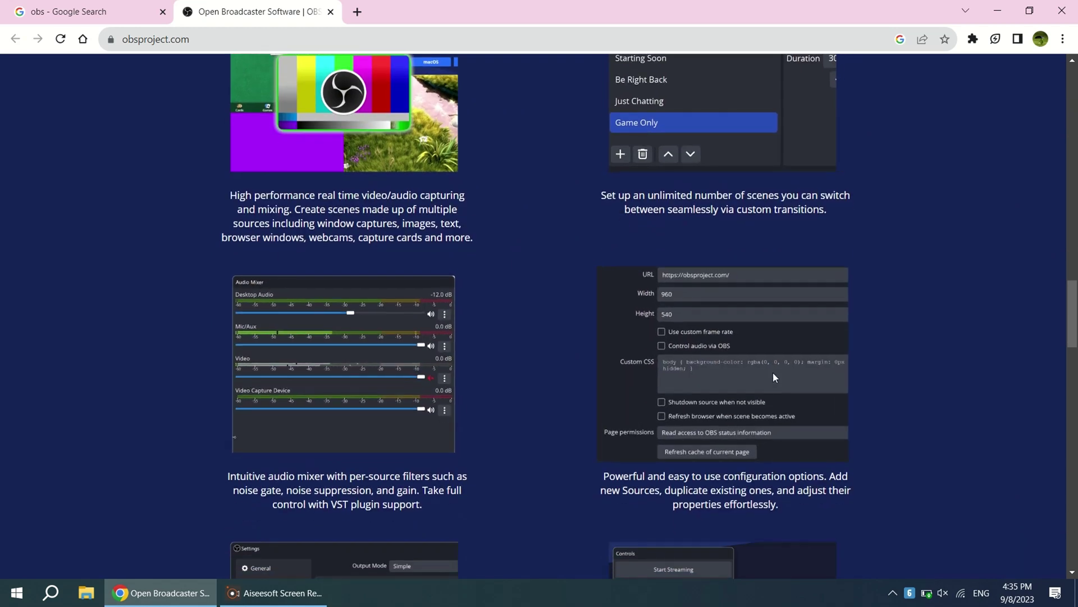
scroll(773, 372, down, 4)
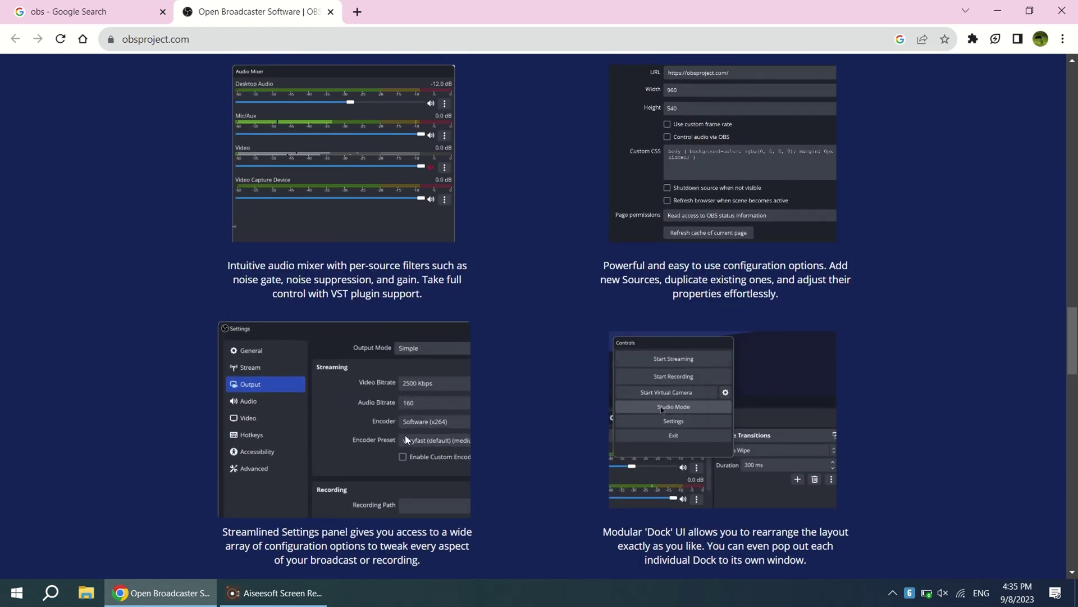
scroll(759, 428, down, 6)
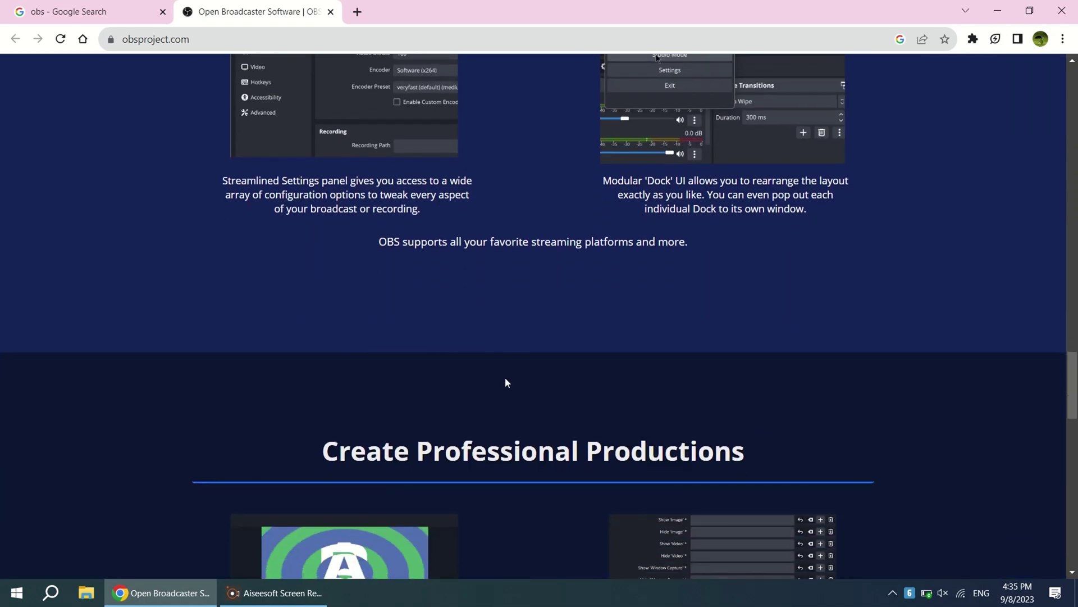
scroll(639, 213, up, 5)
scroll(463, 256, up, 18)
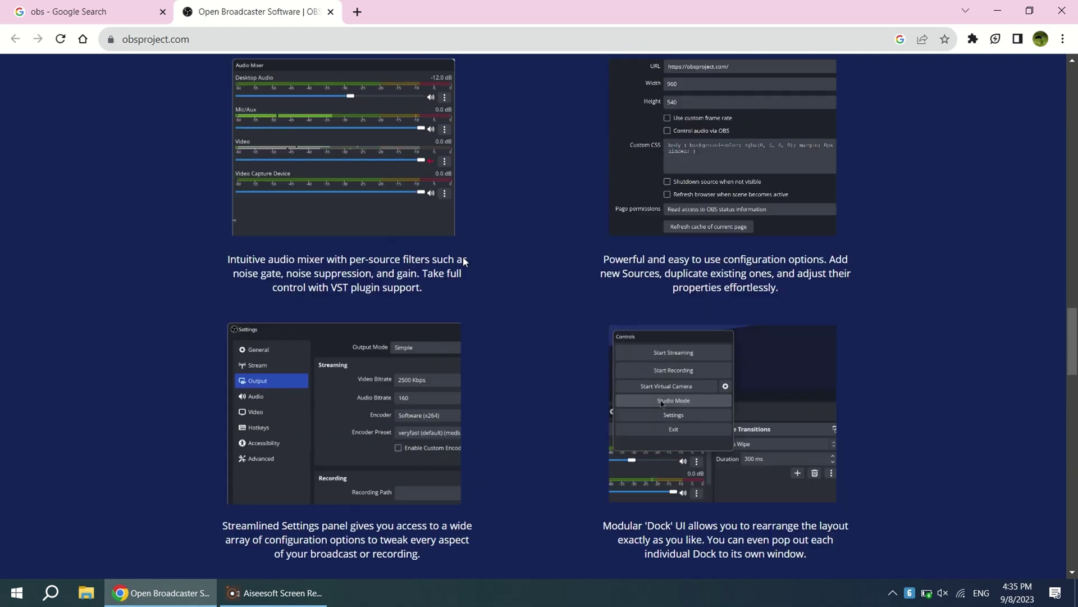
scroll(463, 256, up, 10)
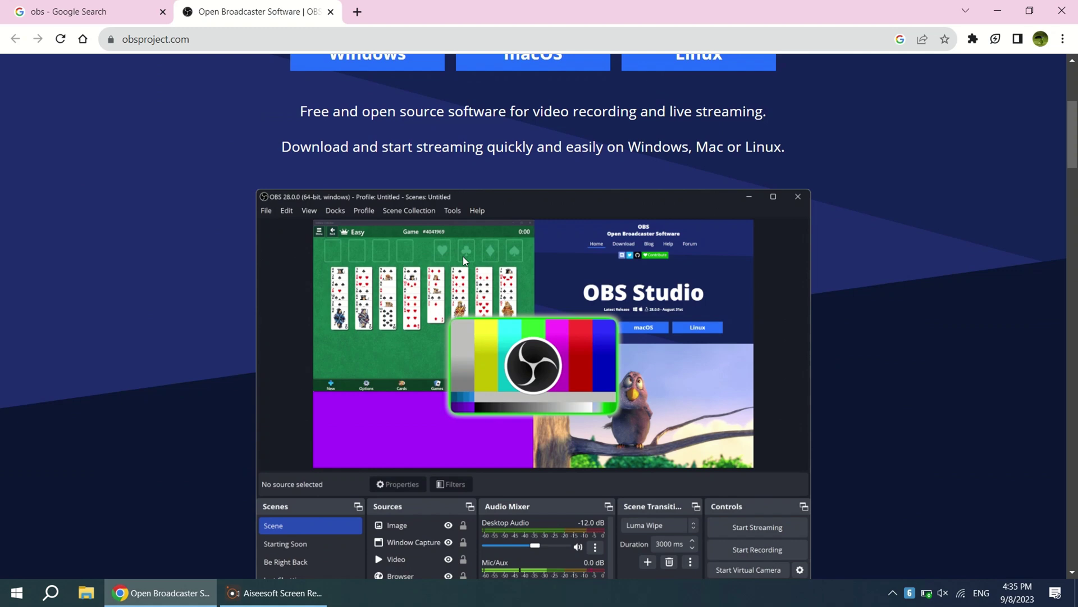
scroll(613, 304, down, 1)
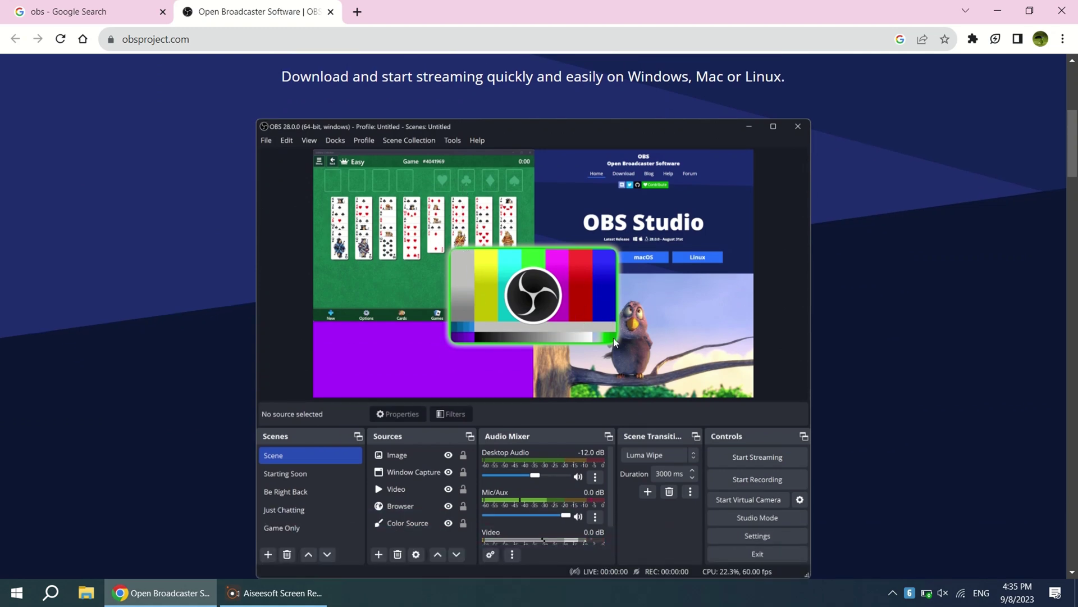
scroll(606, 320, up, 6)
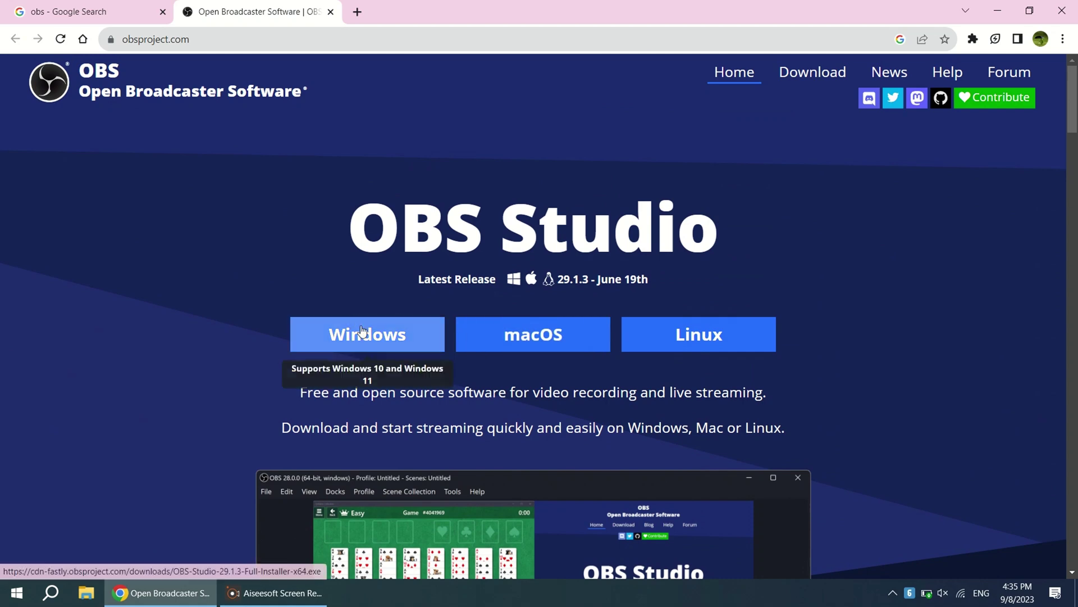
click(364, 332)
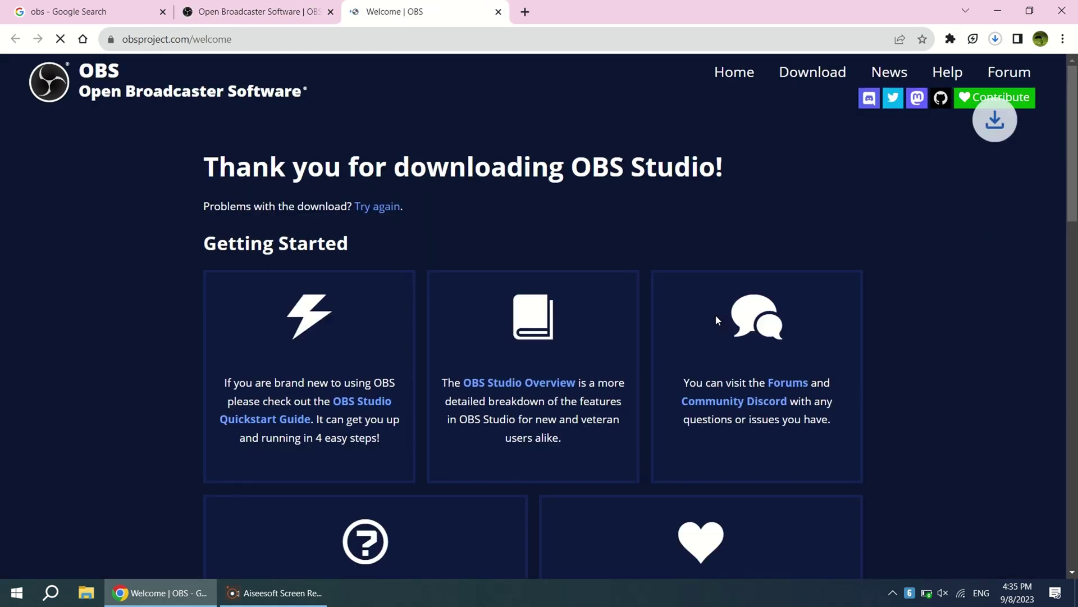
click(998, 10)
double_click(79, 130)
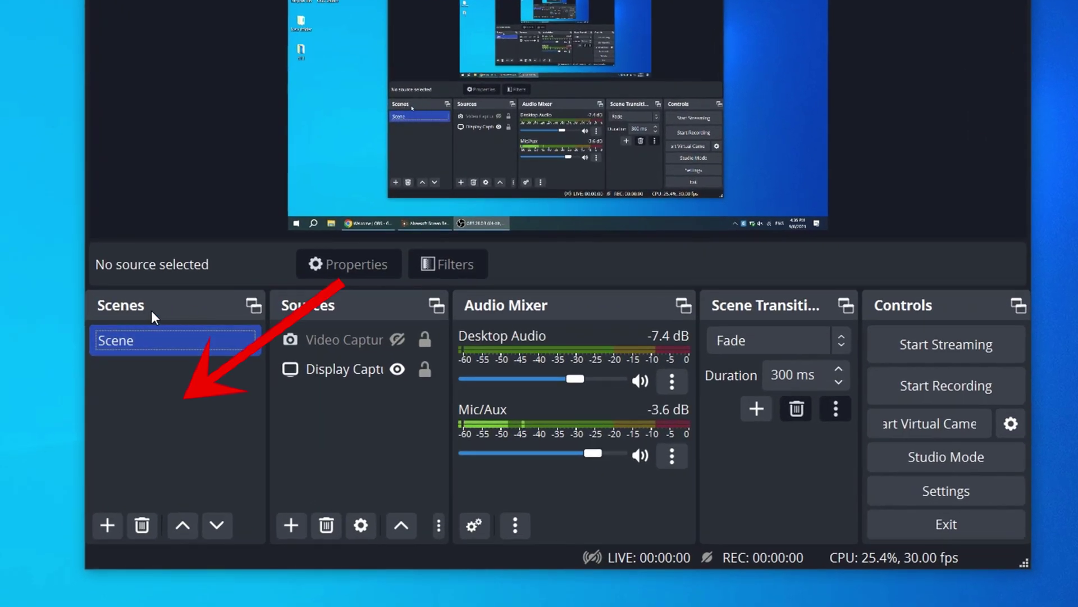
Step: Create Scene 2 and add a Display Capture 2 source targeting Display 1 at 1920x1080
click(110, 534)
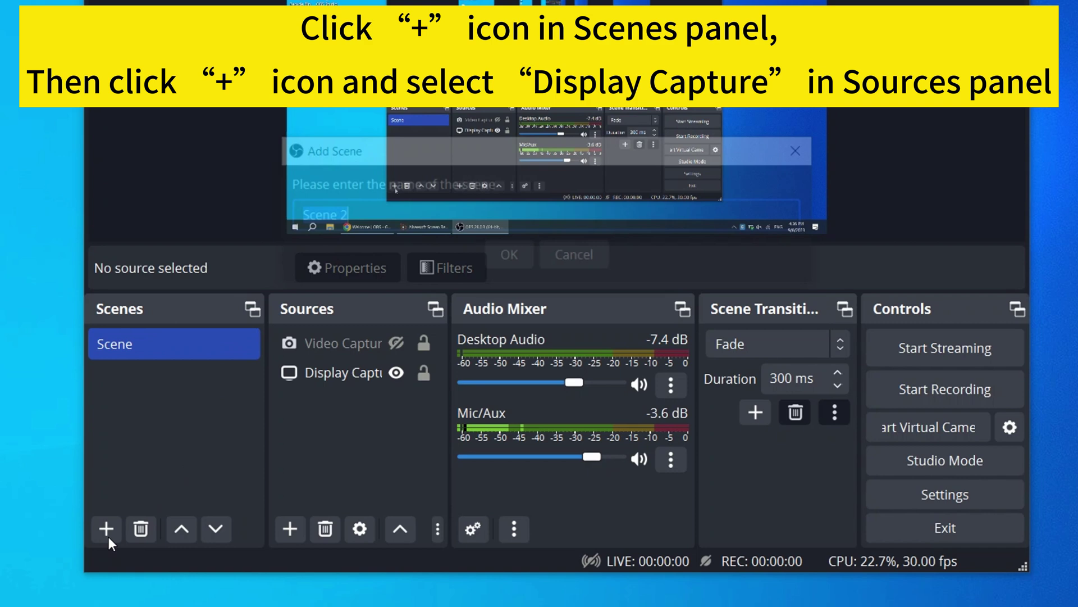
click(500, 257)
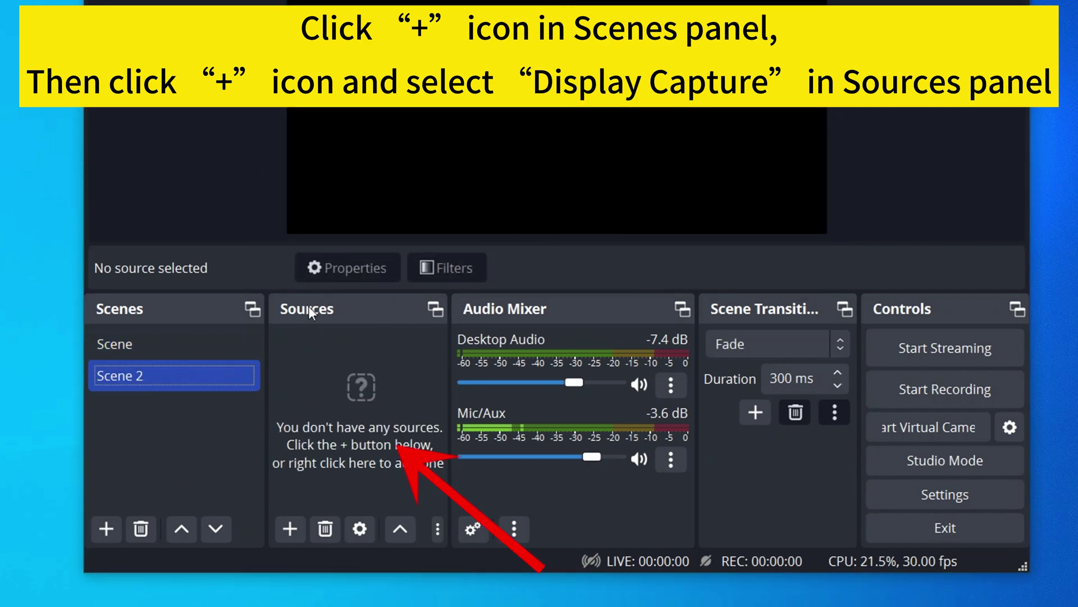
click(290, 528)
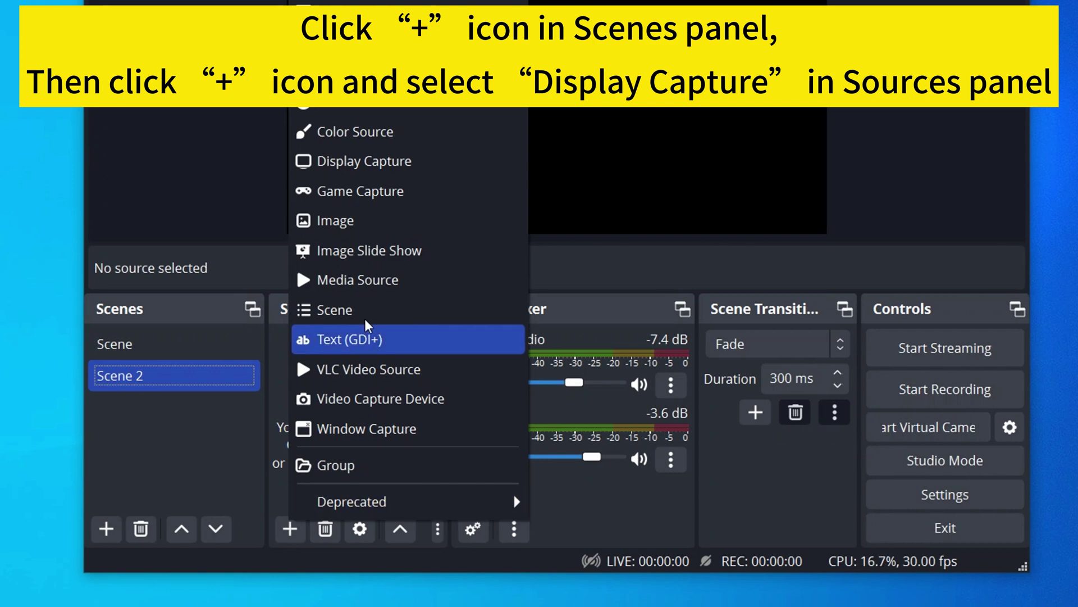
click(370, 159)
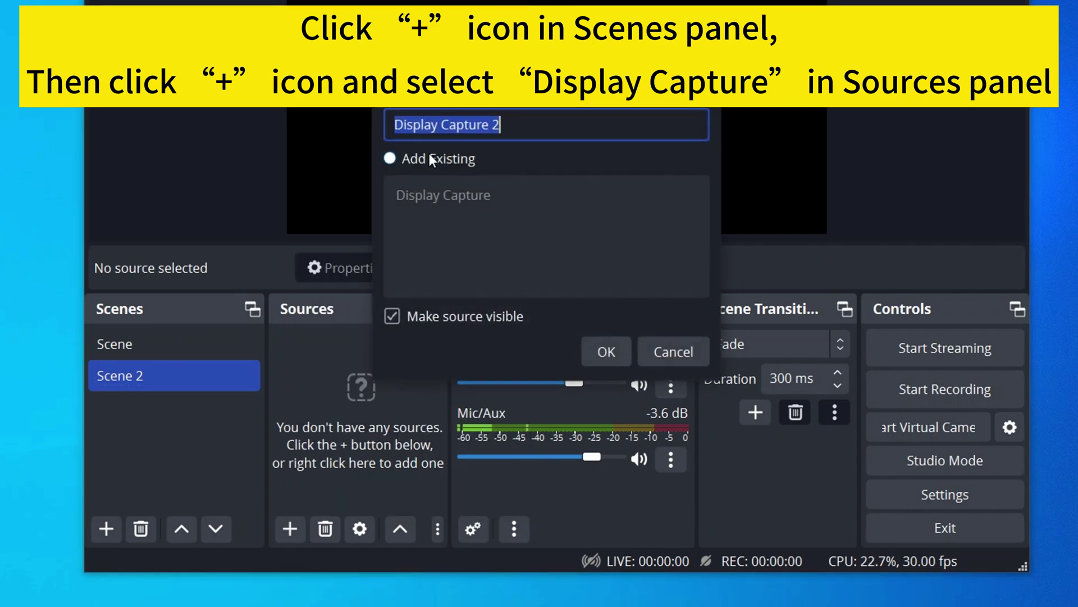
click(612, 349)
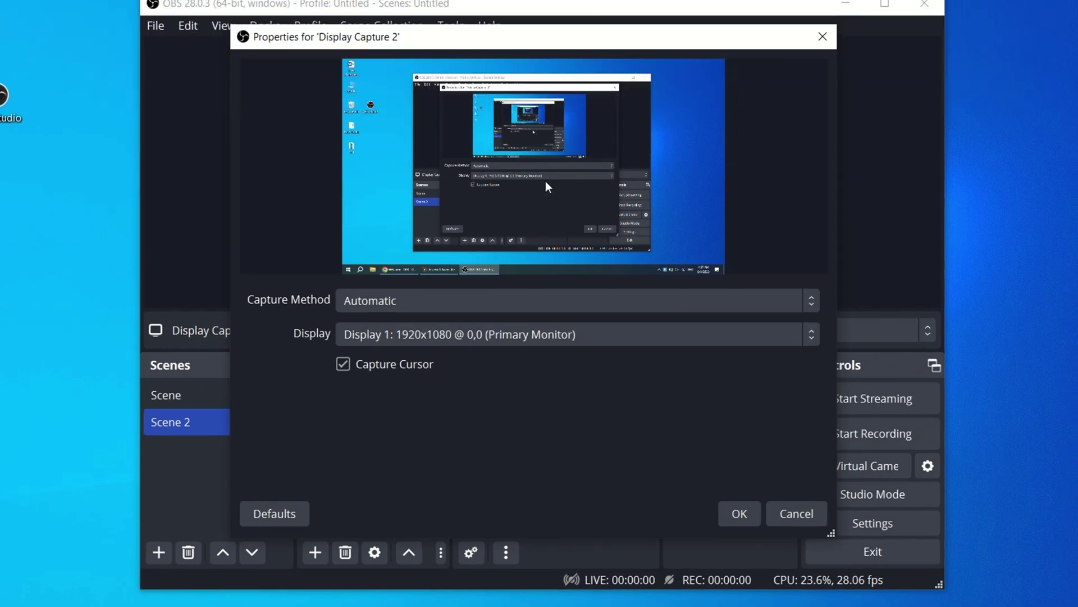
Step: Accept the Display Capture properties and set Desktop Audio to -3.6 dB and Mic/Aux to -6.5 dB
click(739, 513)
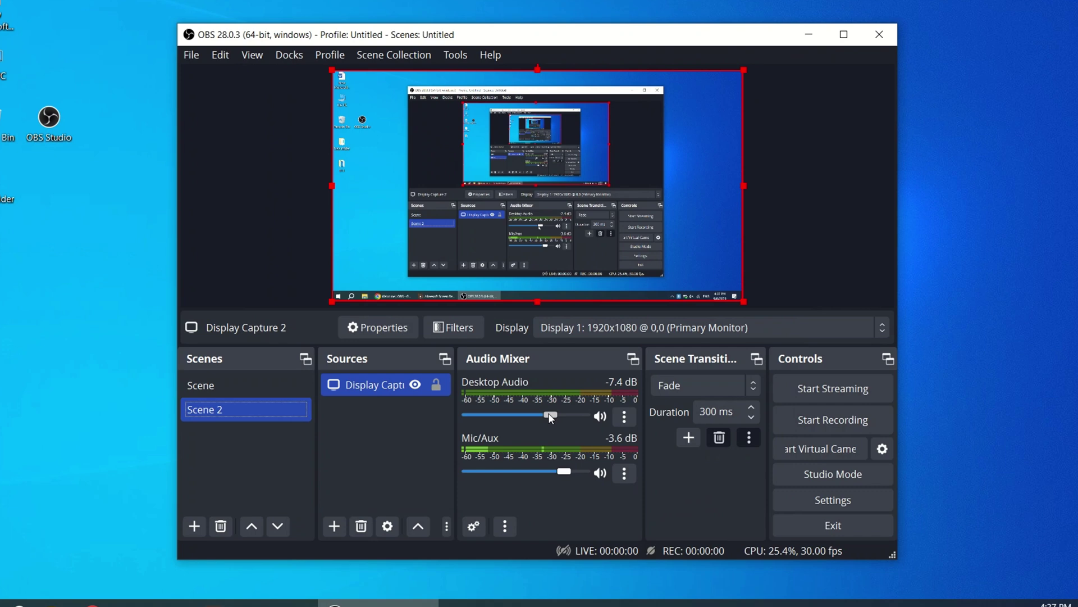
drag(550, 414, 563, 416)
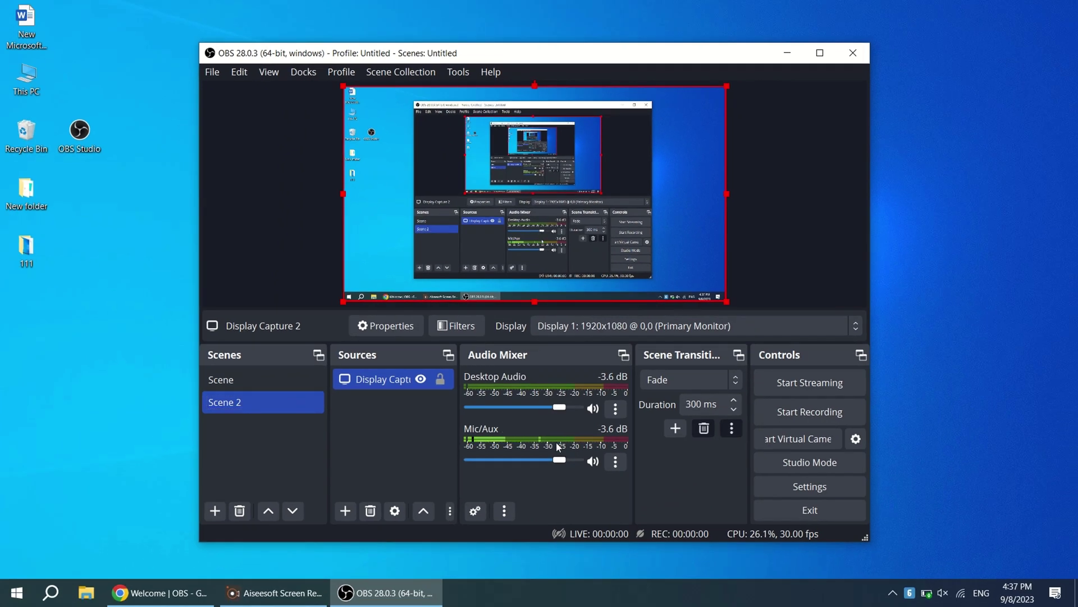
drag(557, 462, 551, 460)
Step: Record the desktop while the video player plays, then stop the recording
click(809, 411)
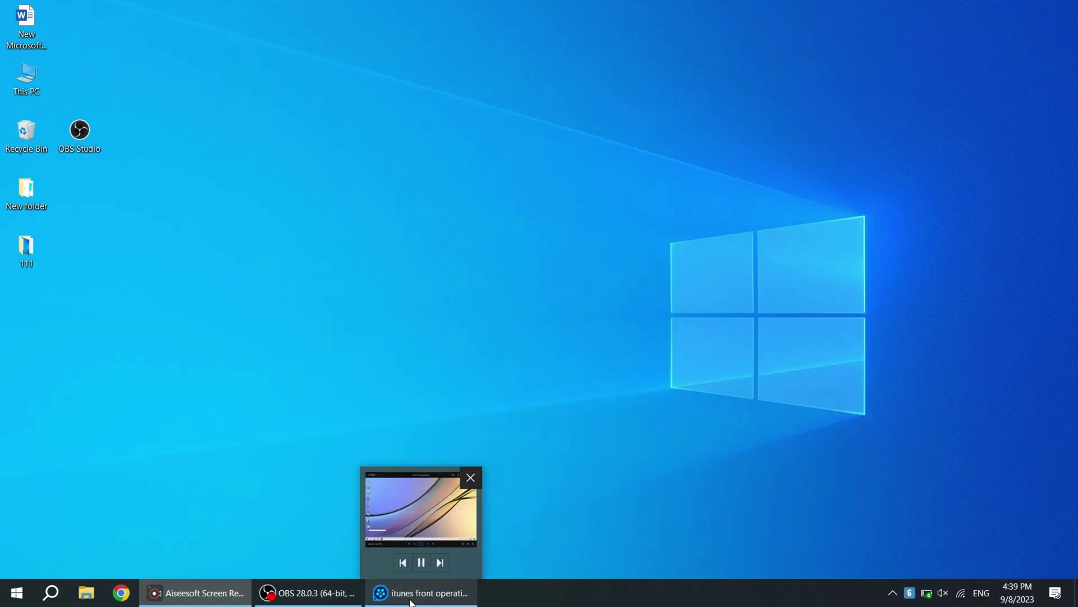
click(424, 597)
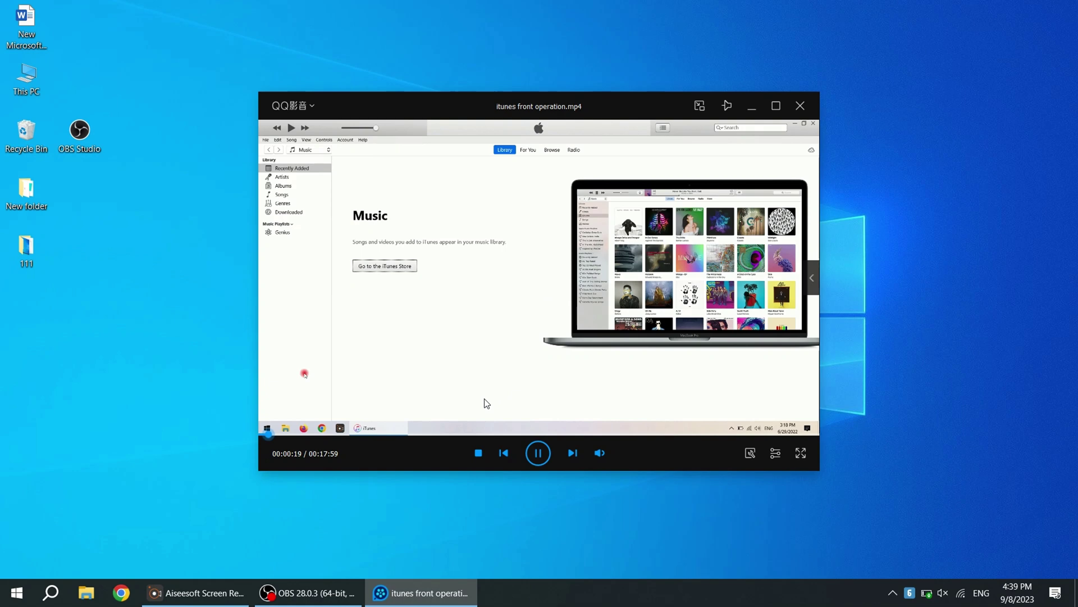
click(308, 593)
click(794, 414)
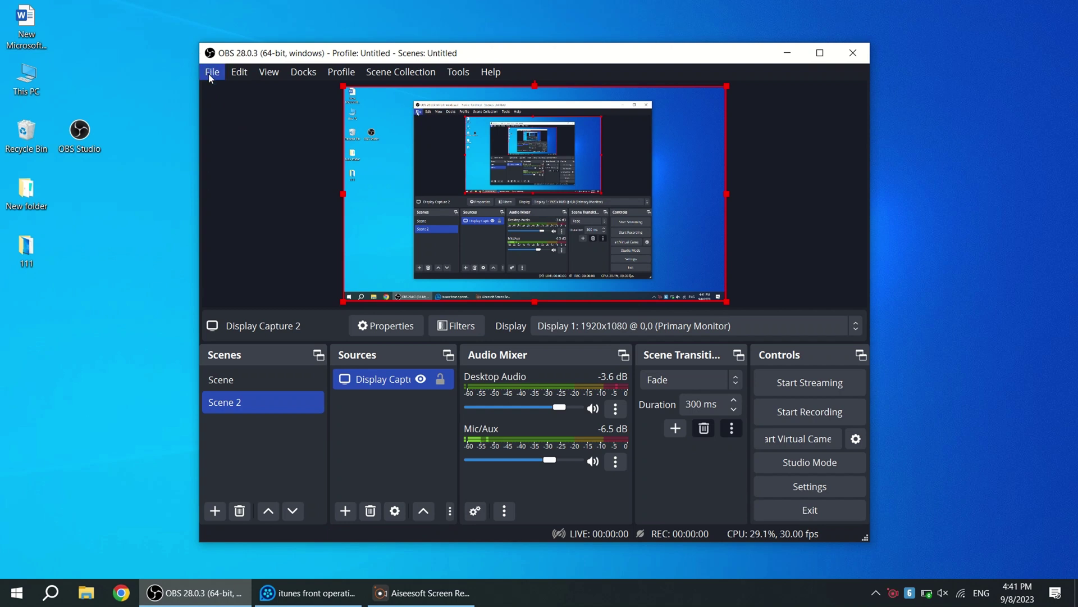
Step: Open the D:/1 recordings folder through File > Show Recordings
click(212, 73)
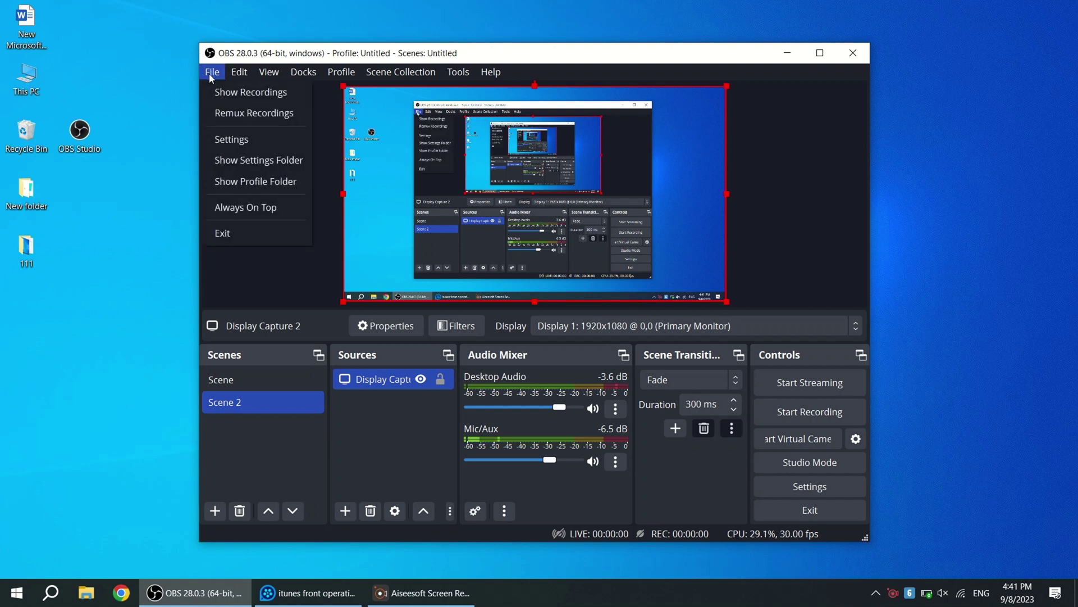
click(241, 95)
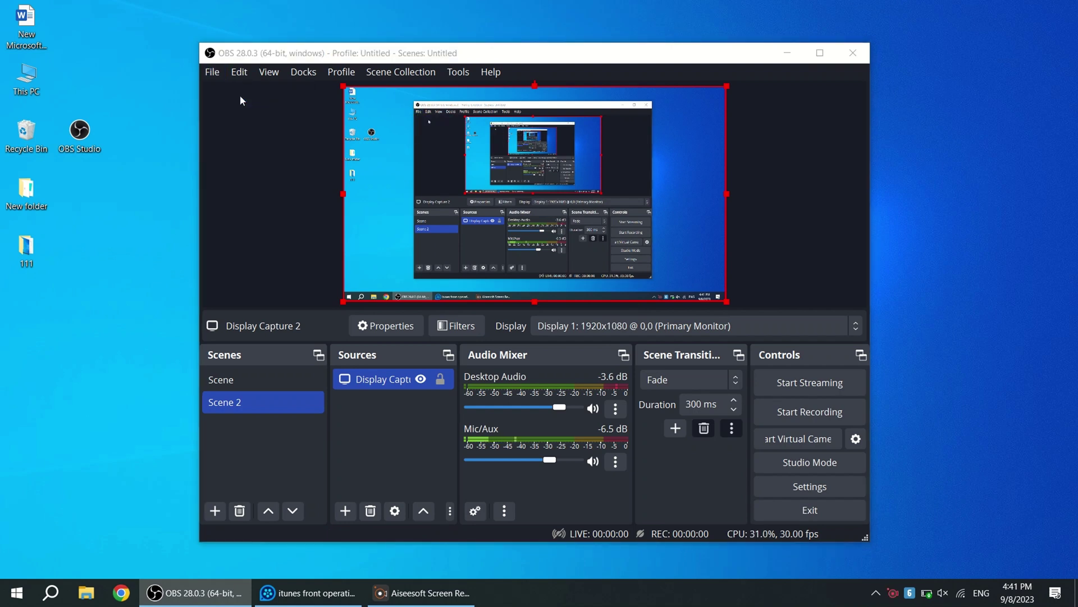